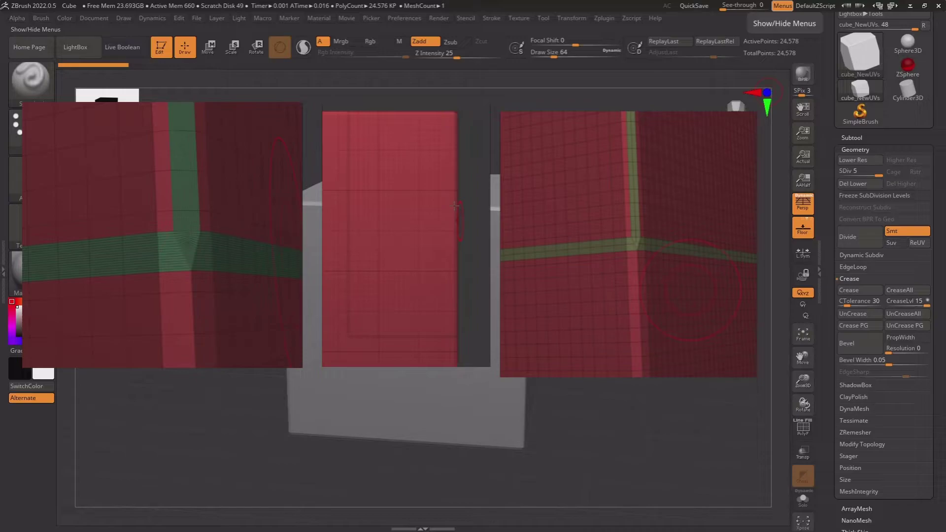
Hide part of the cube, show polygroups with PolyF, and crease the visible border edges.
key(ctrl+shift)
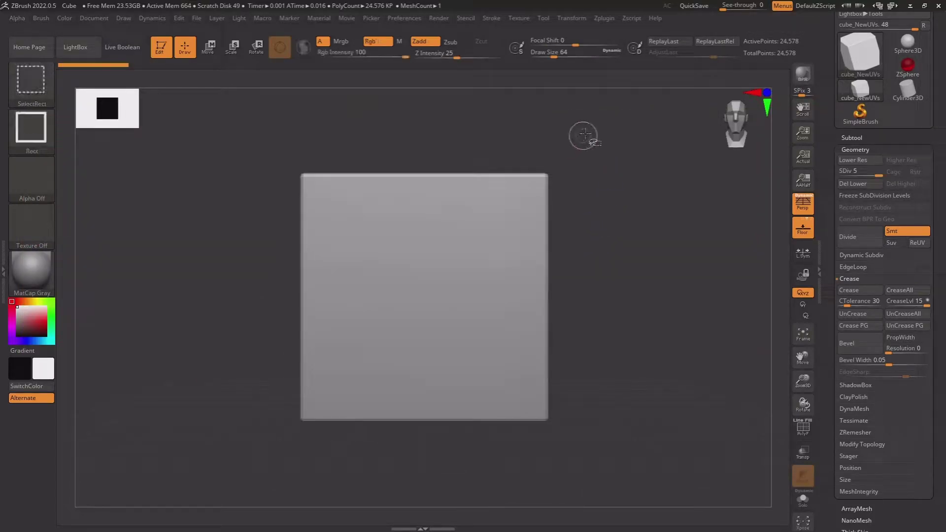
mouse_move(585, 134)
ctrl+shift+mouse_down()
mouse_move(481, 266)
mouse_move(591, 222)
mouse_move(634, 222)
ctrl+shift+mouse_up()
key(shift+f)
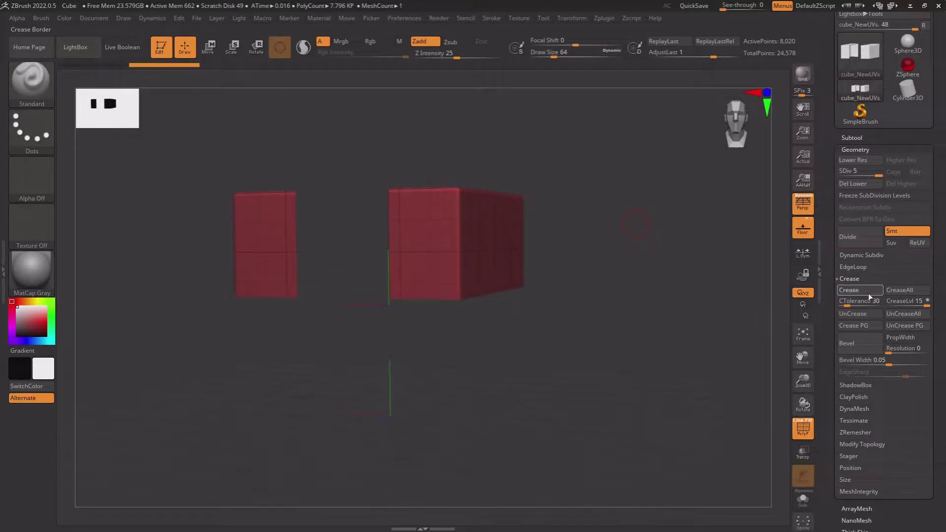
click(868, 294)
ctrl+shift+click(686, 277)
Unhide the whole cube and rotate it to show its corner and right face.
mouse_move(532, 276)
shift+mouse_down()
mouse_move(596, 327)
mouse_move(552, 309)
mouse_move(419, 303)
shift+mouse_up()
mouse_move(640, 276)
mouse_down()
mouse_move(545, 268)
mouse_move(625, 254)
mouse_move(780, 358)
mouse_up()
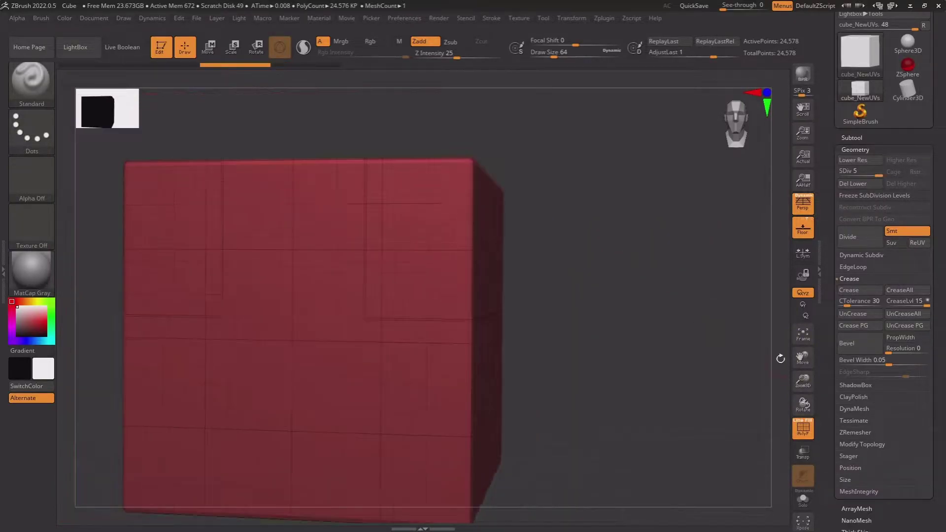
drag(647, 371, 665, 334)
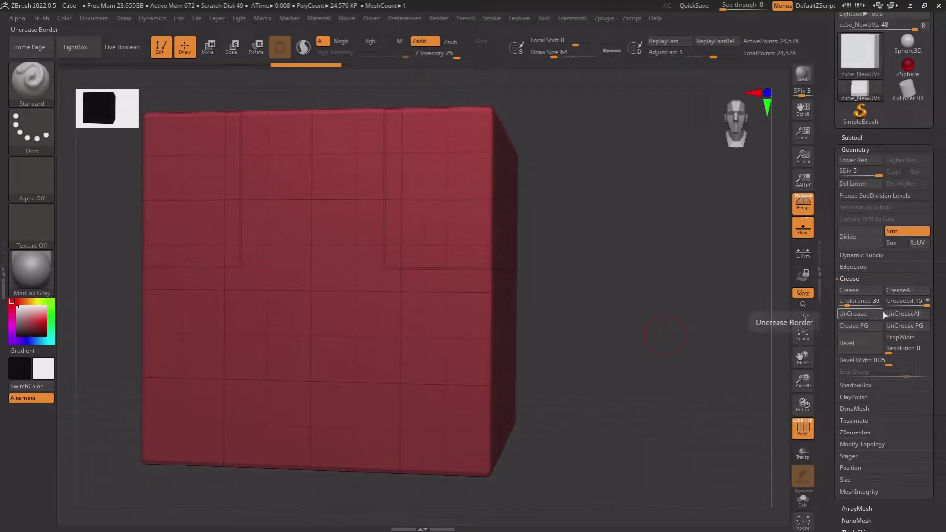
Remove the border creases, try CreaseAll, then clear every crease with UnCreaseAll.
click(881, 313)
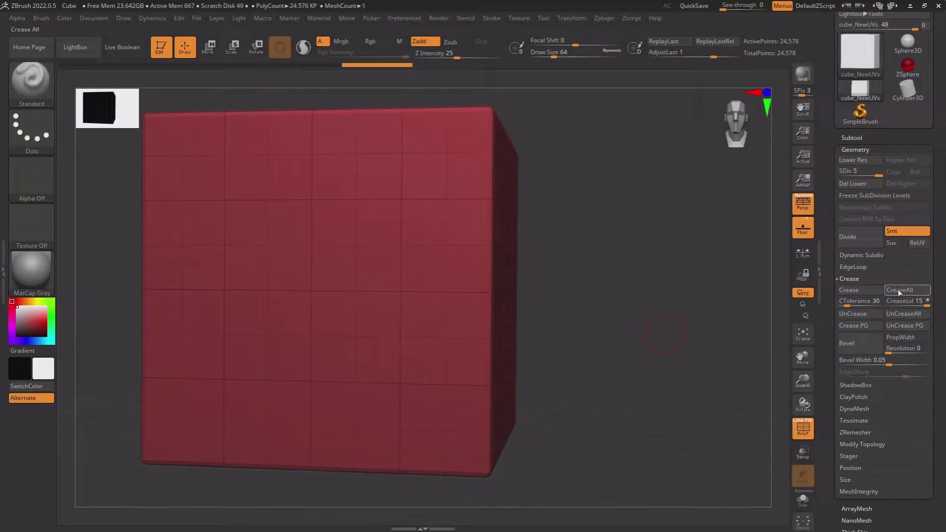
click(898, 290)
mouse_move(568, 270)
mouse_down()
mouse_move(586, 277)
mouse_move(549, 270)
mouse_move(573, 255)
mouse_up()
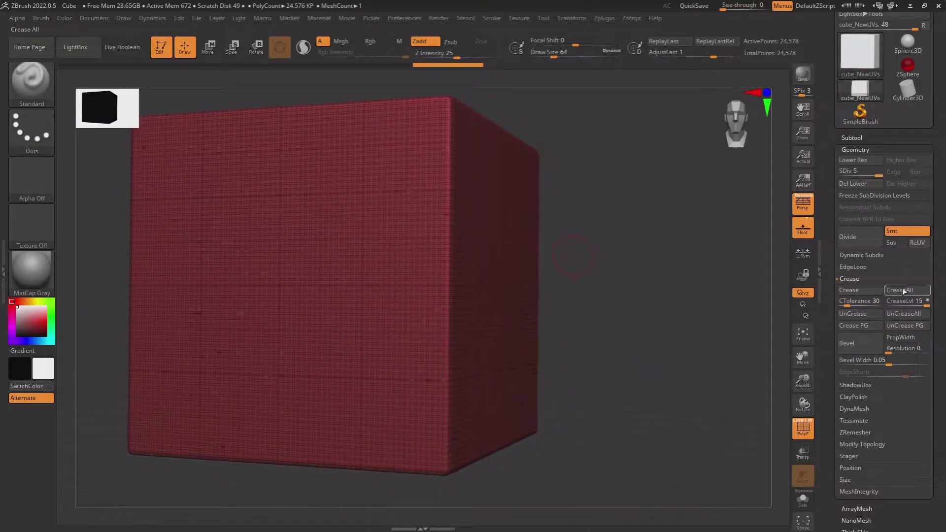
click(907, 315)
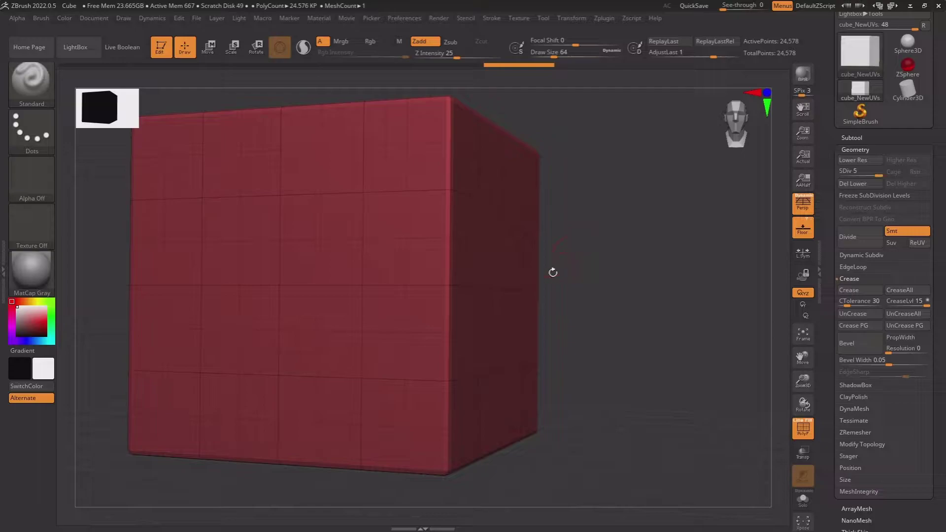
drag(552, 272, 548, 312)
In a straight front view, hide part of the cube and crease the visible region's border.
key(ctrl+shift)
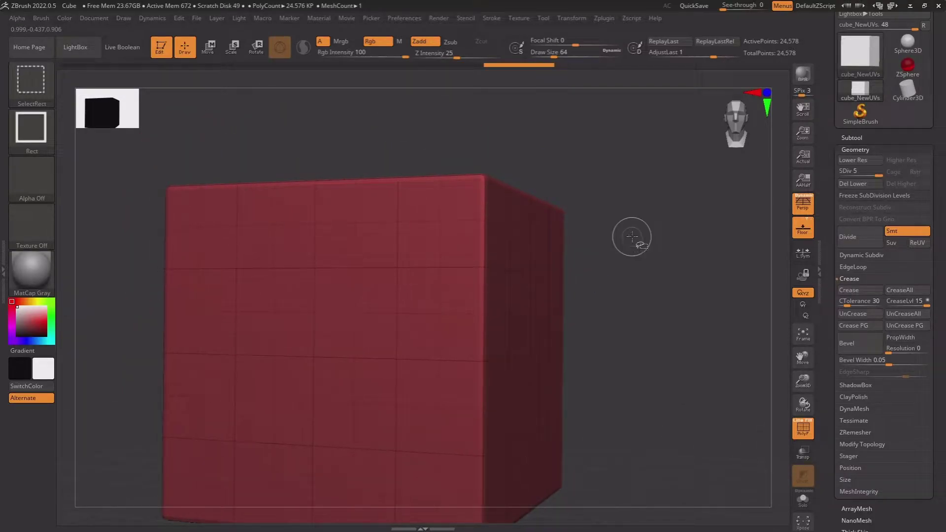
shift+drag(623, 243, 629, 253)
mouse_move(612, 154)
ctrl+shift+mouse_down()
mouse_move(451, 382)
mouse_move(441, 423)
ctrl+shift+mouse_up()
click(867, 289)
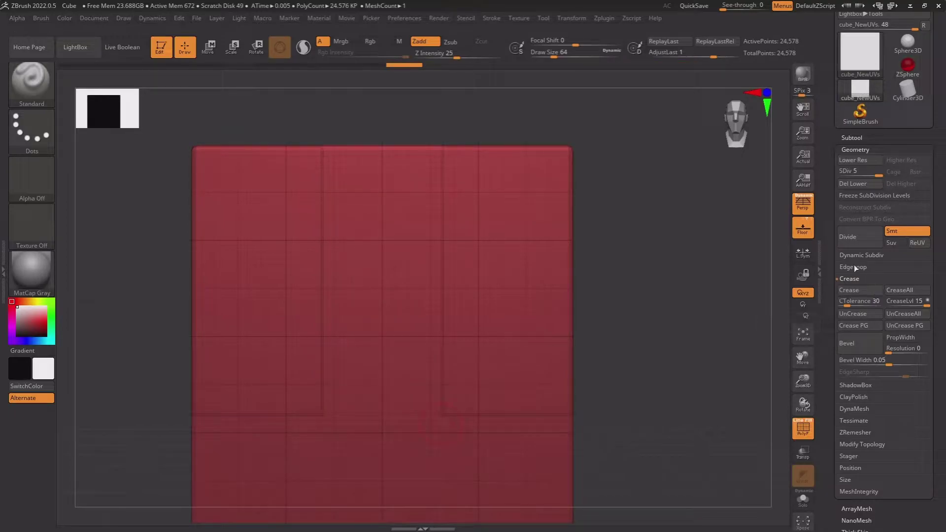
Unhide the mesh, then repeatedly hide the cube's middle and undo it.
alt+drag(643, 302, 670, 217)
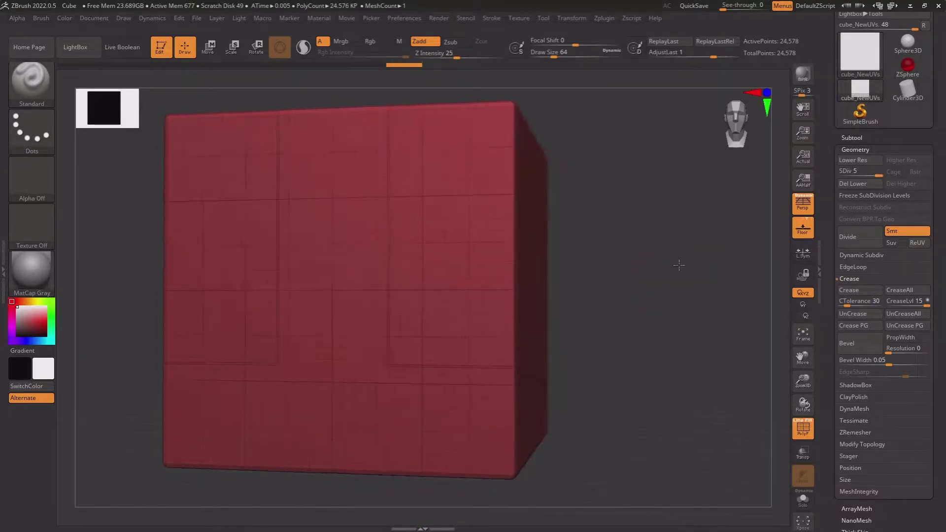
ctrl+shift+drag(601, 93, 445, 370)
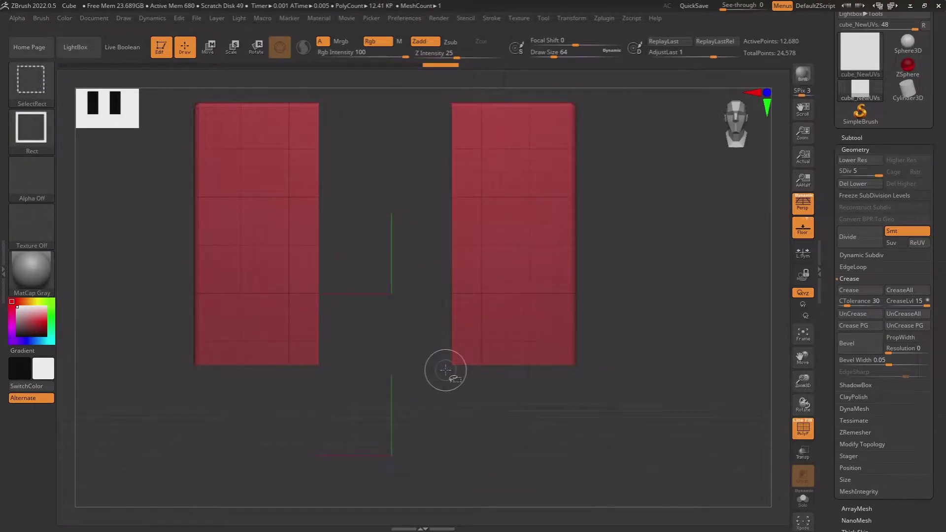
key(ctrl+z)
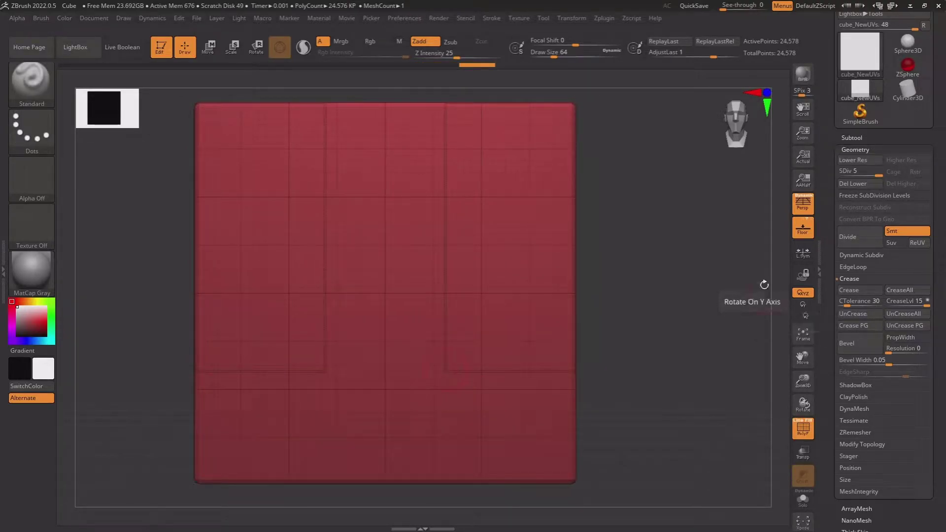
ctrl+shift+drag(600, 98, 433, 372)
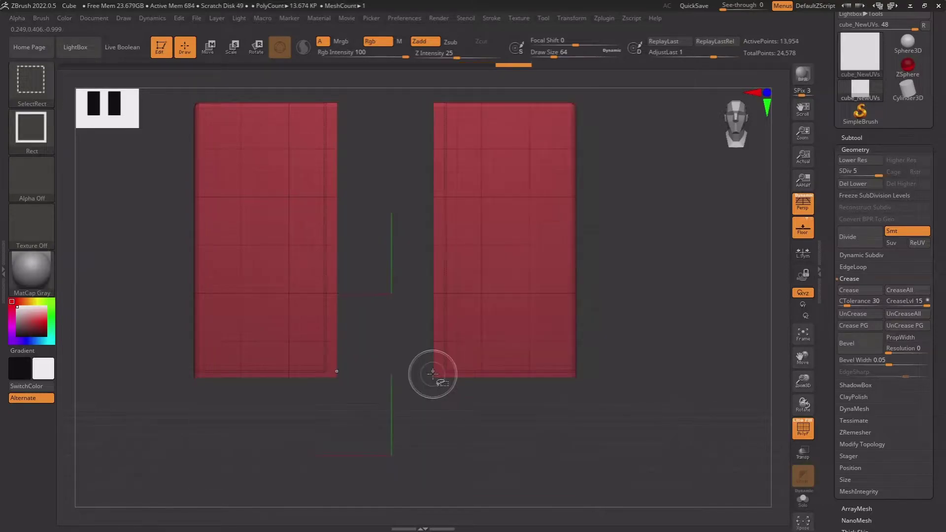
key(ctrl+z)
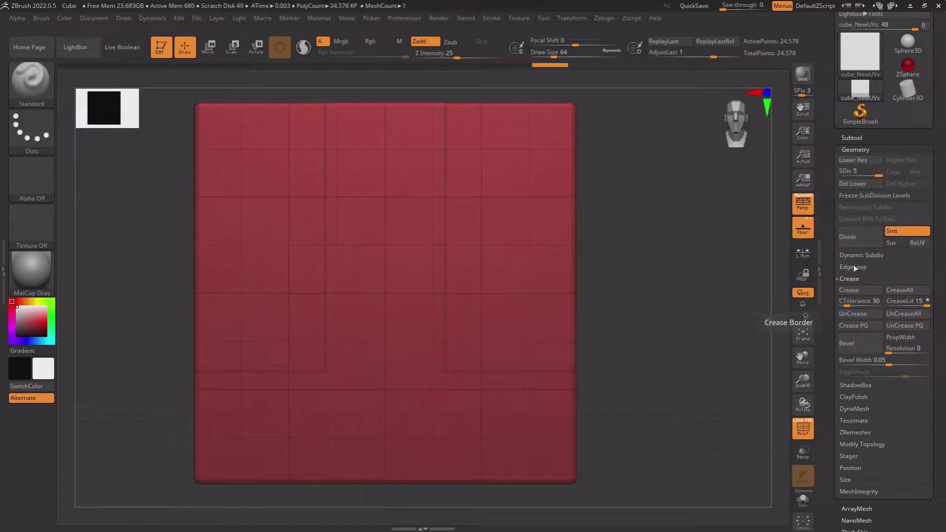
ctrl+shift+drag(599, 93, 442, 370)
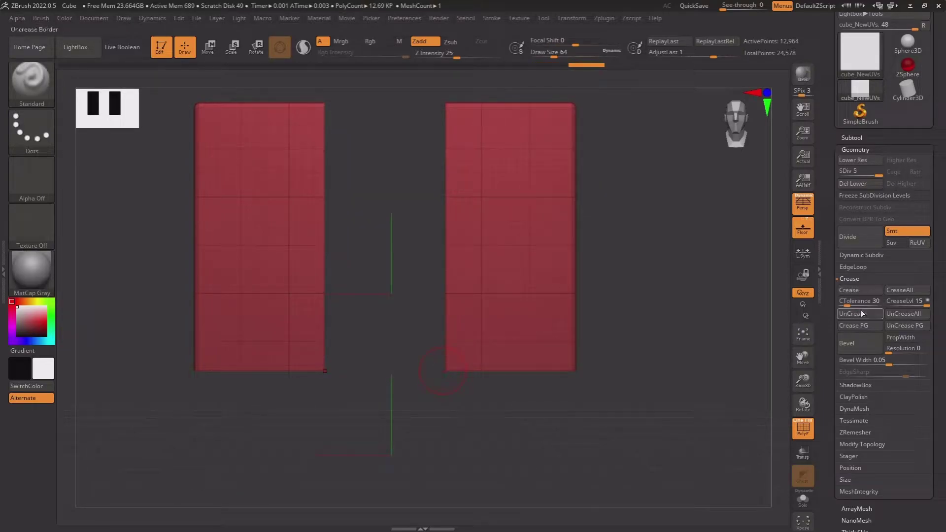
key(ctrl+z)
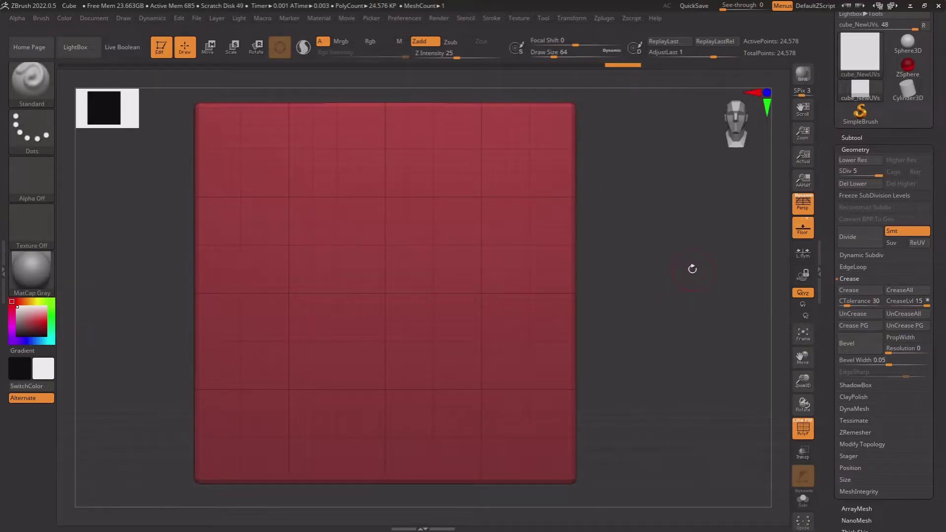
Snap to a flat front view and hide the middle, leaving two notched side blocks.
drag(693, 268, 670, 270)
right_click(671, 241)
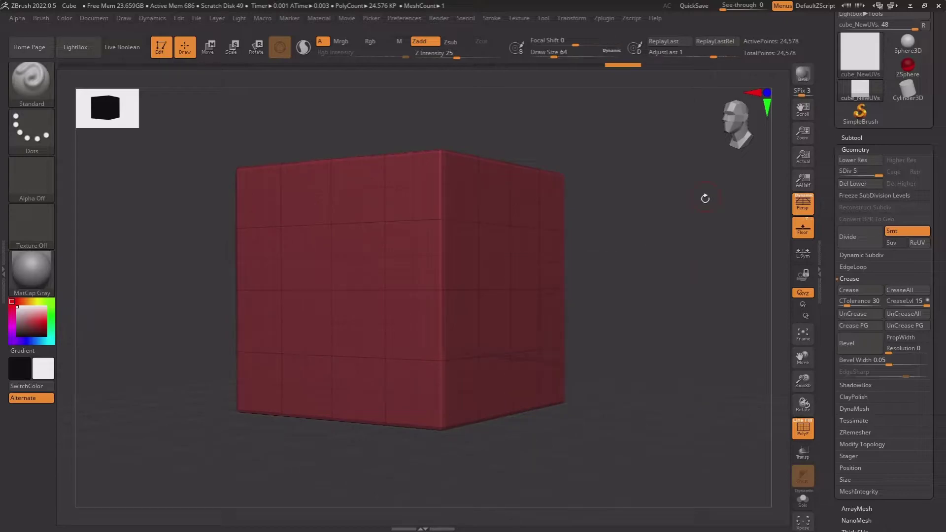
drag(705, 198, 715, 190)
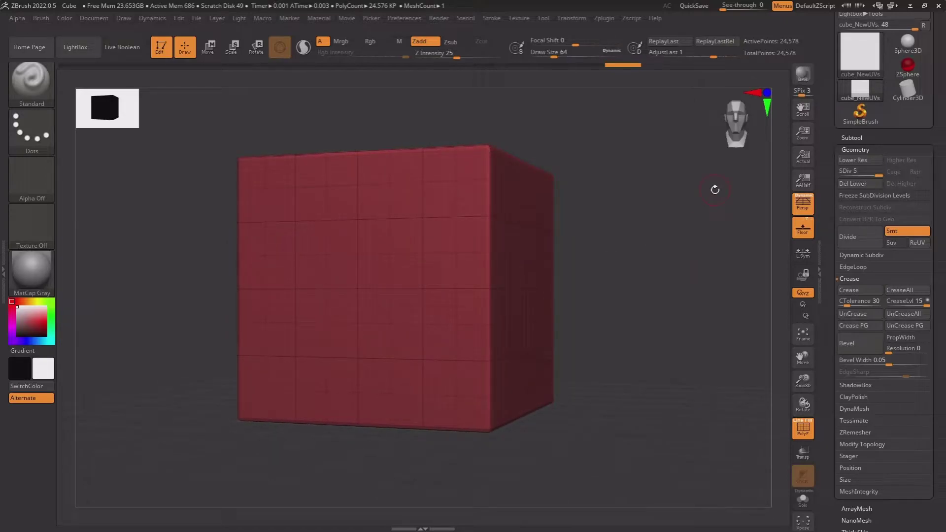
shift+drag(600, 187, 622, 163)
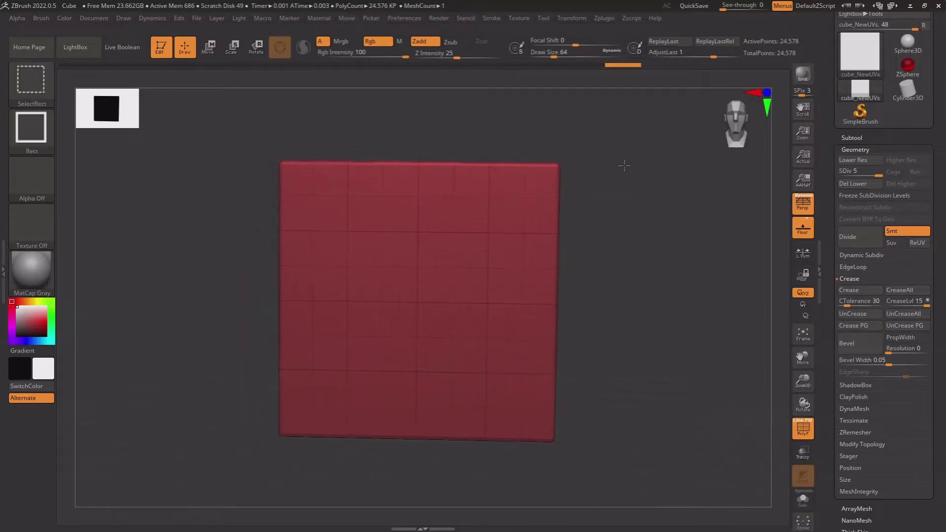
ctrl+shift+drag(602, 132, 472, 291)
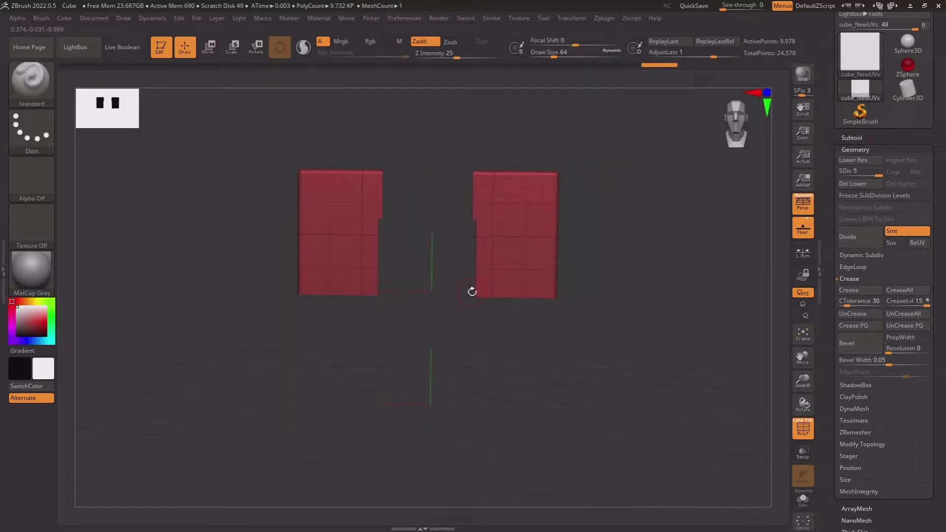
drag(825, 457, 826, 350)
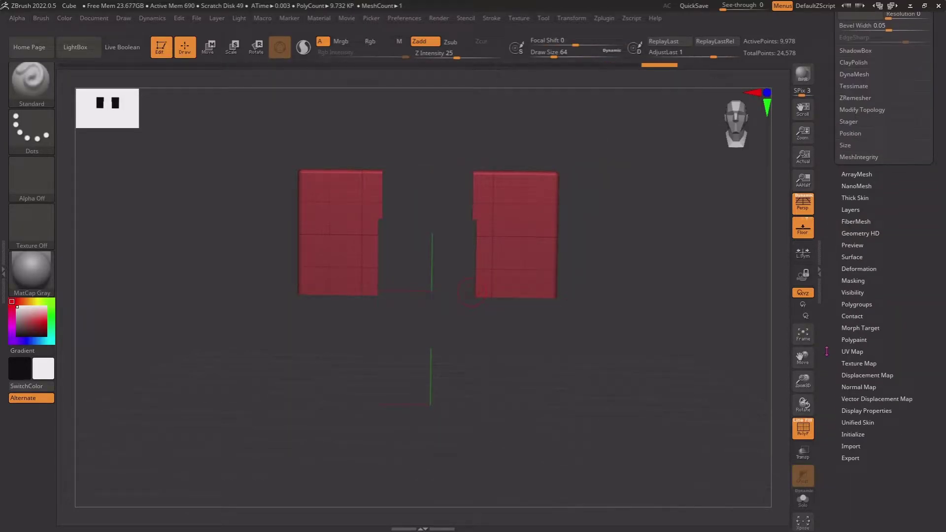
Give each visible block its own polygroup with Auto Groups, unhide the cube, and expand Geometry.
click(863, 306)
click(857, 182)
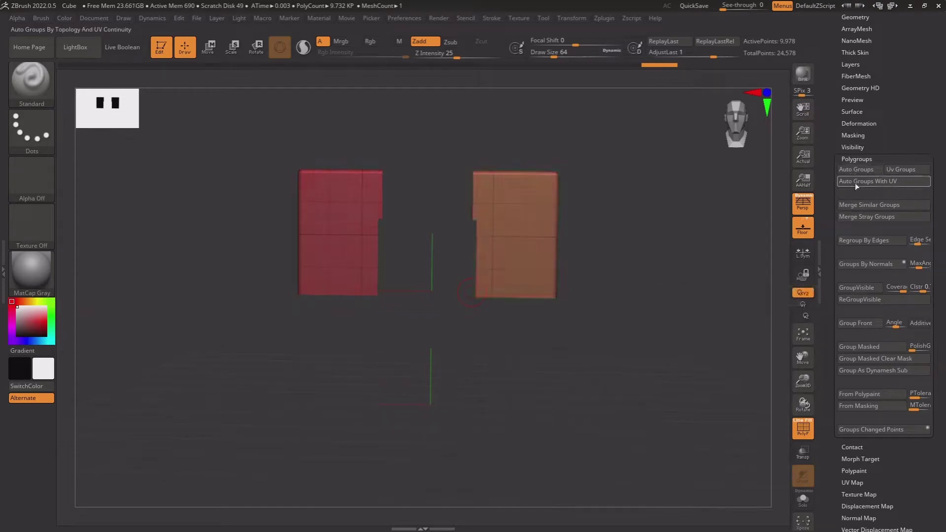
drag(829, 210, 829, 270)
ctrl+shift+click(693, 309)
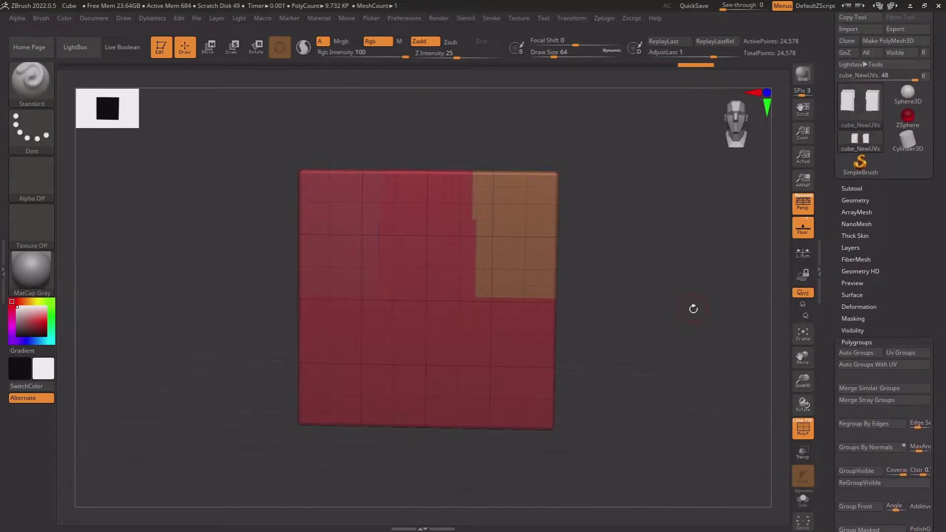
alt+drag(709, 295, 709, 305)
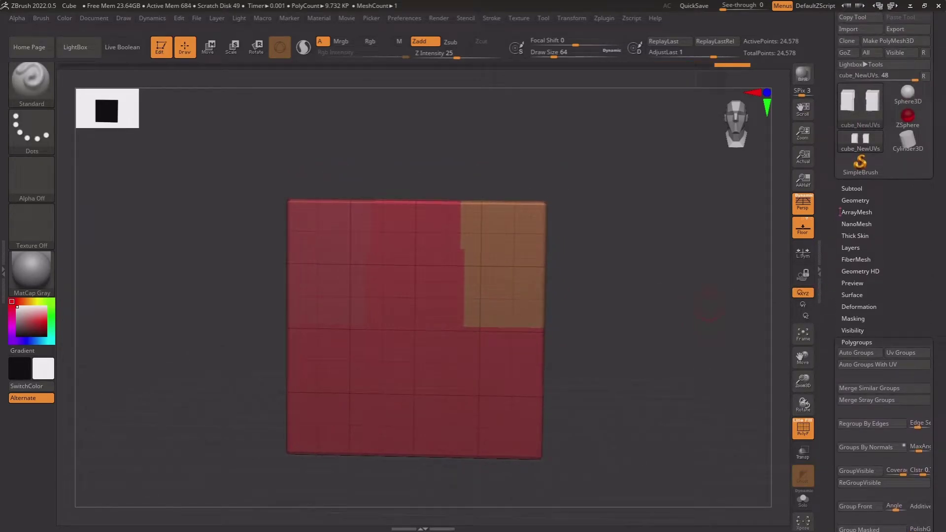
click(870, 201)
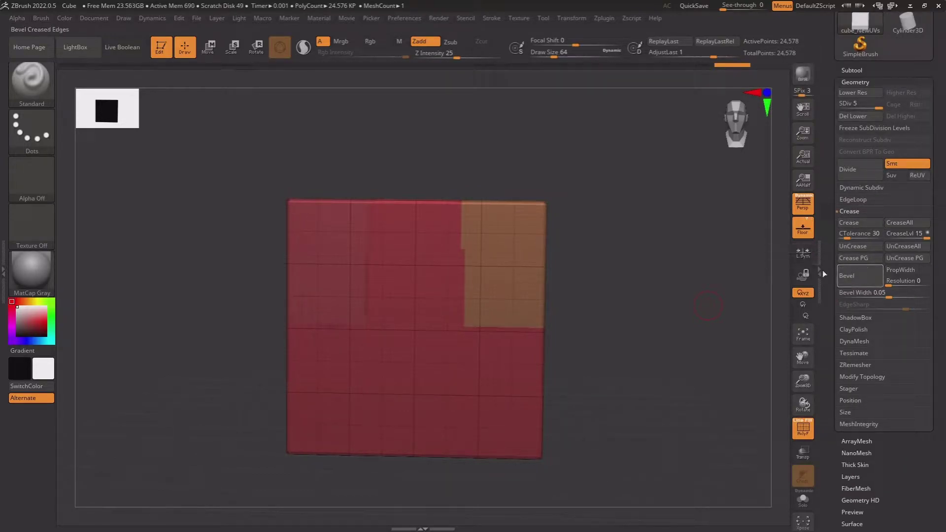
Rotate the cube to show its right side.
mouse_move(689, 310)
mouse_down()
mouse_move(498, 316)
mouse_move(554, 363)
mouse_move(544, 388)
mouse_move(641, 377)
mouse_move(625, 336)
mouse_move(613, 346)
mouse_up()
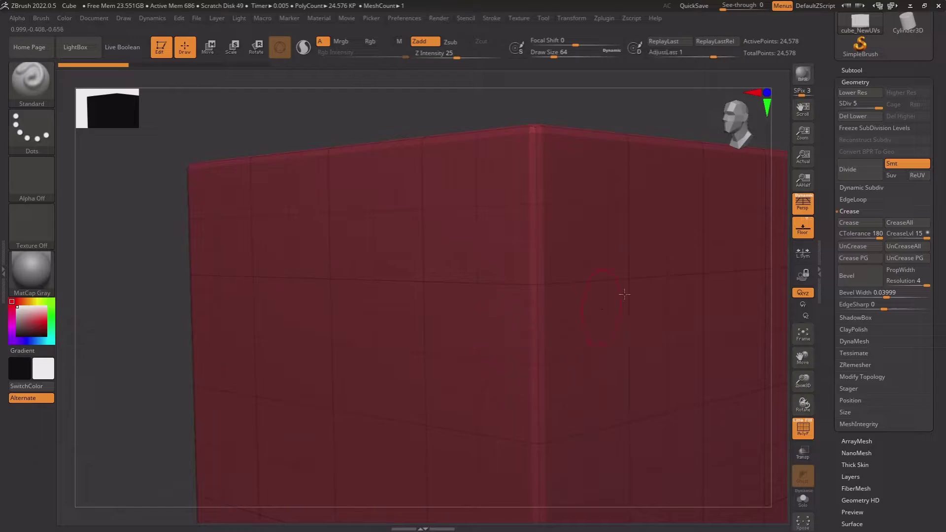
Delete lower subdivisions, isolate two square pieces, and set CTolerance to 1.
click(865, 116)
shift+drag(661, 242, 672, 229)
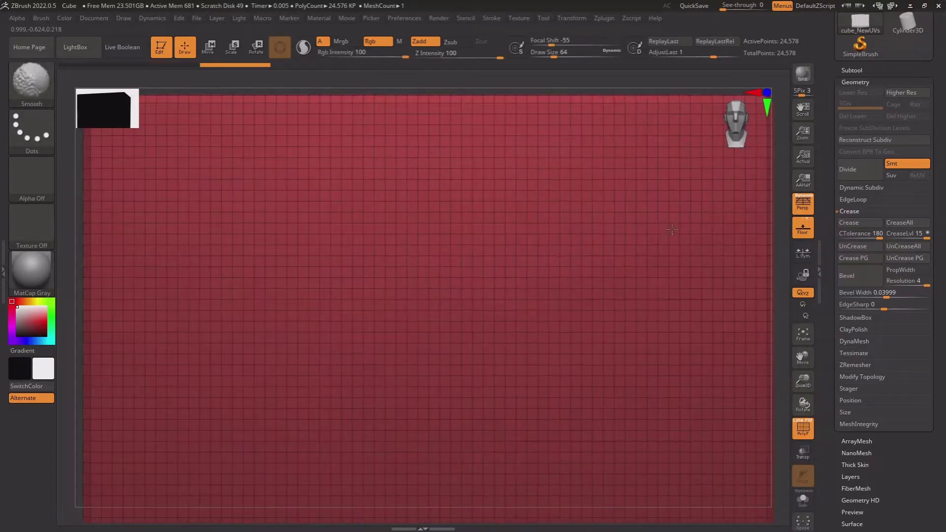
mouse_move(672, 229)
ctrl+right_down()
mouse_move(690, 316)
mouse_move(498, 307)
ctrl+right_up()
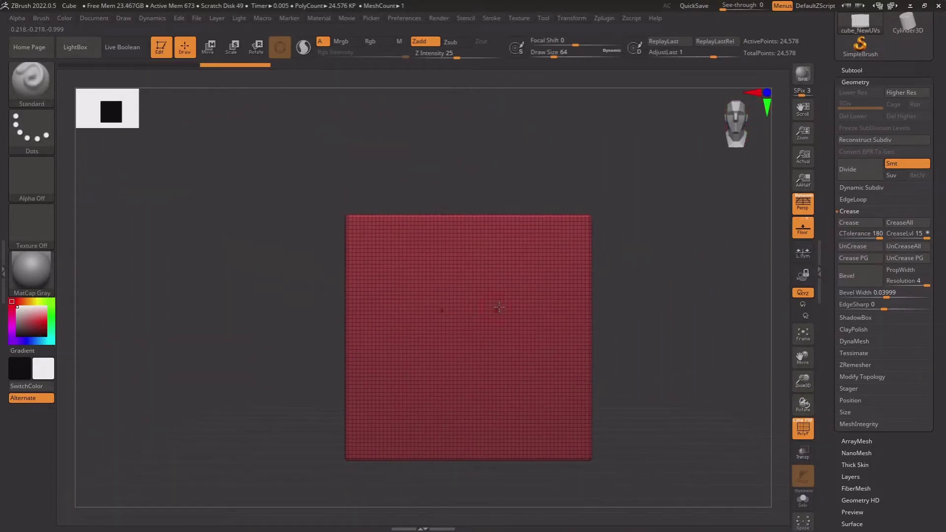
key(p)
ctrl+shift+drag(619, 180, 501, 311)
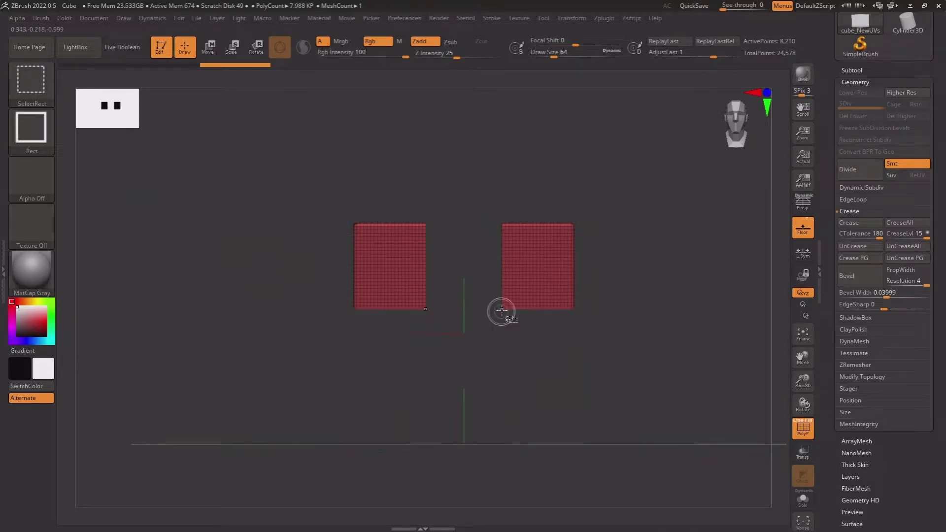
drag(618, 276, 674, 297)
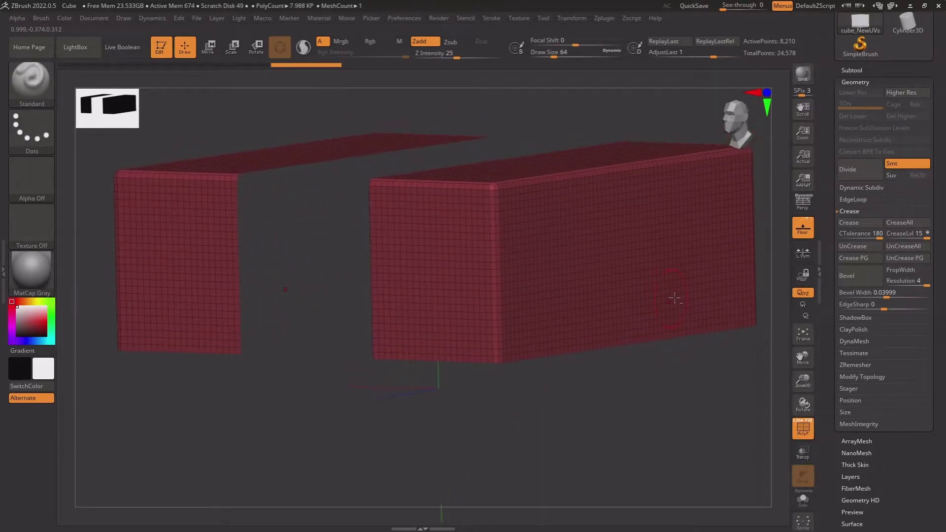
text(1)
key(Return)
Unhide the cube and set CTolerance to 116, then to 180.
ctrl+shift+click(493, 444)
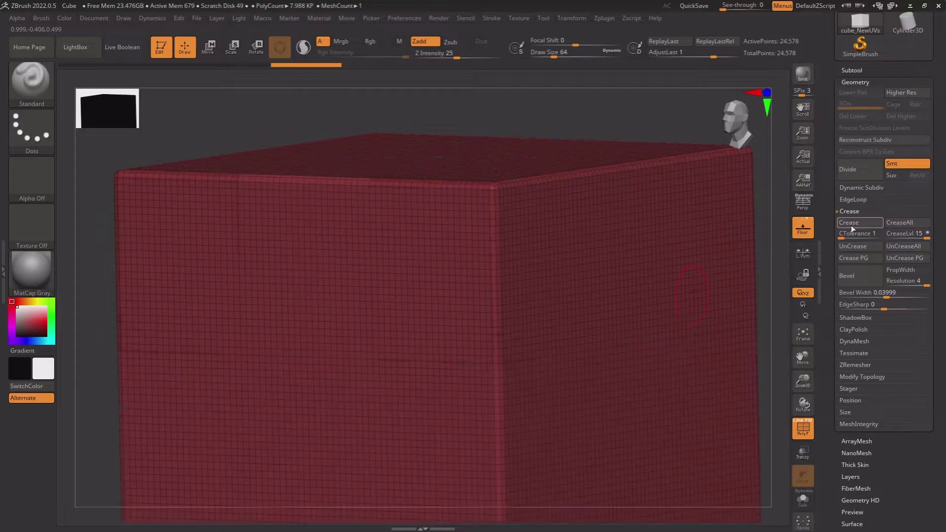
ctrl+right_drag(520, 237, 562, 261)
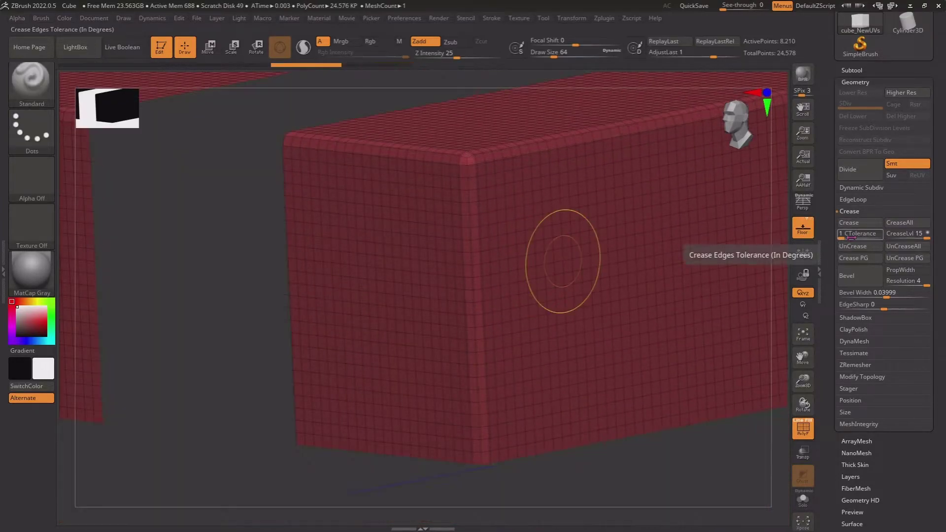
text(16)
key(Return)
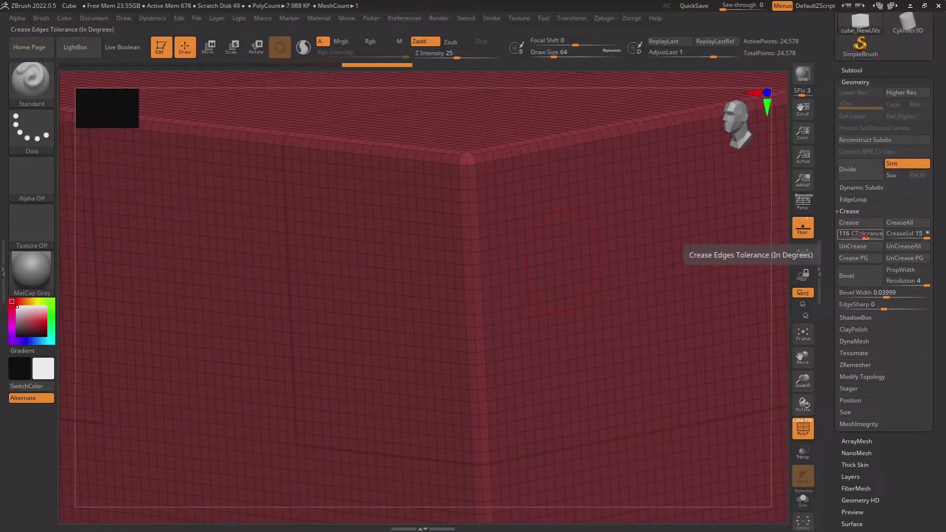
click(858, 231)
text(180)
key(Return)
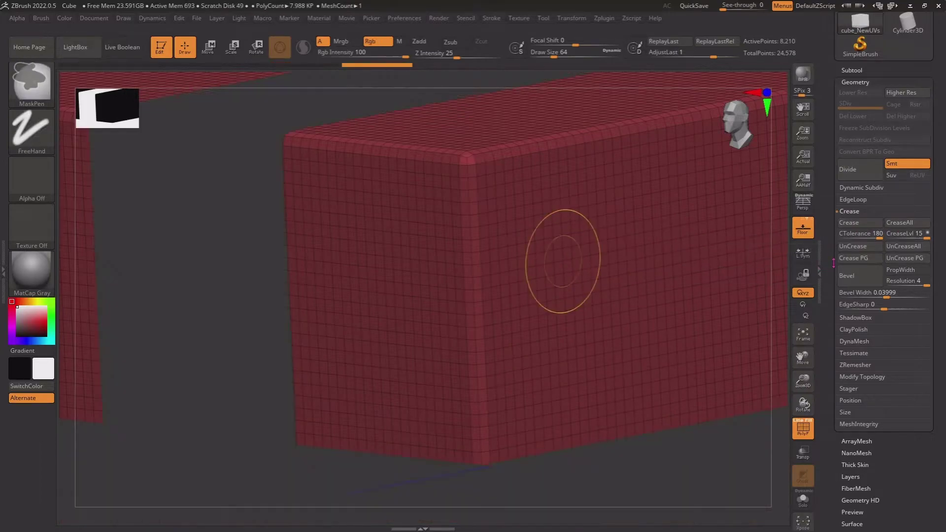
Try CreaseLvl 15, CTolerance 1, then a crease level of 0.
drag(911, 237, 891, 238)
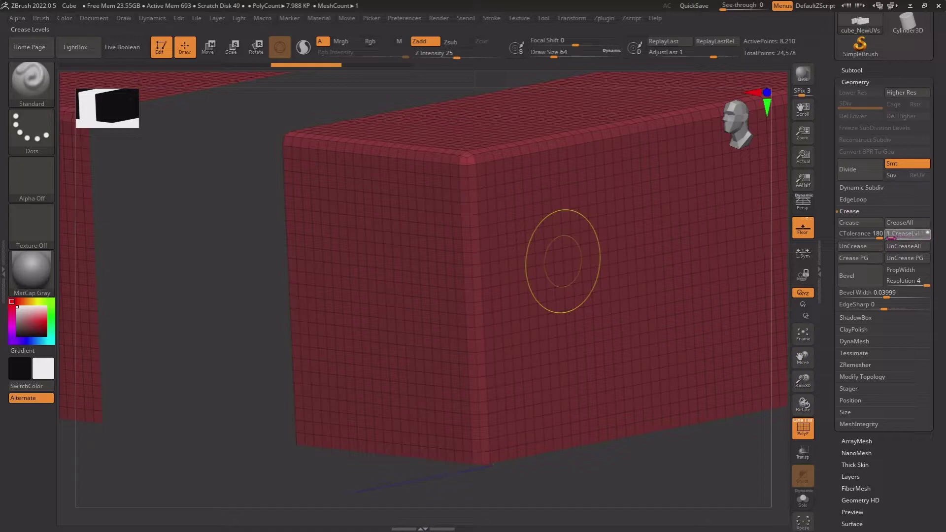
text(15)
key(Return)
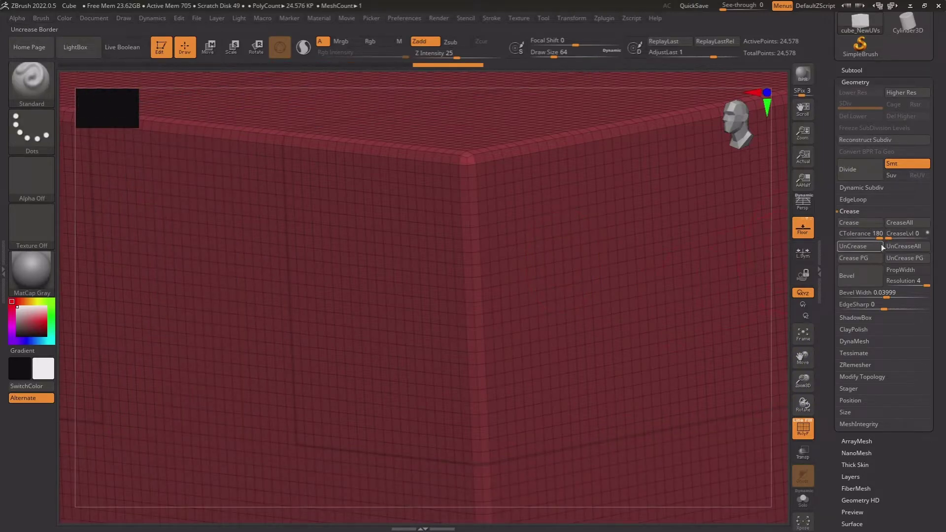
text(1)
text(1)
key(Return)
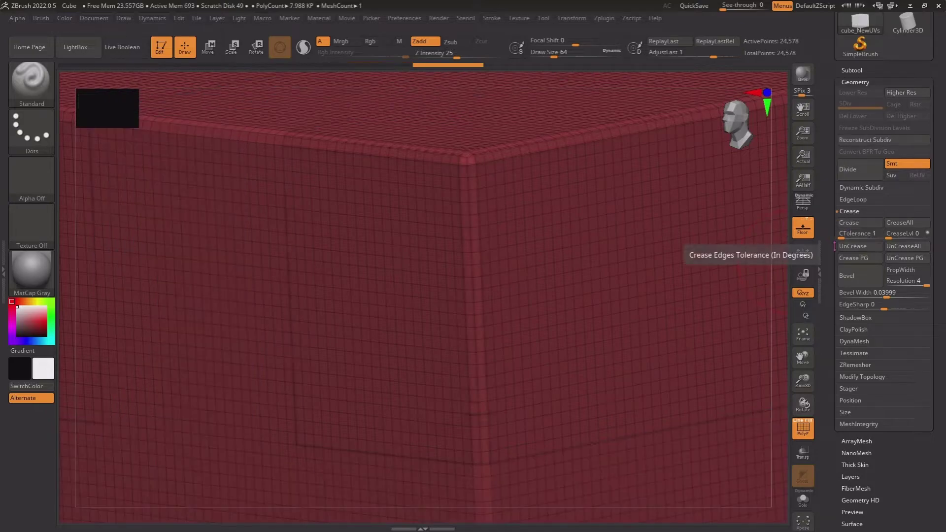
drag(892, 234, 930, 237)
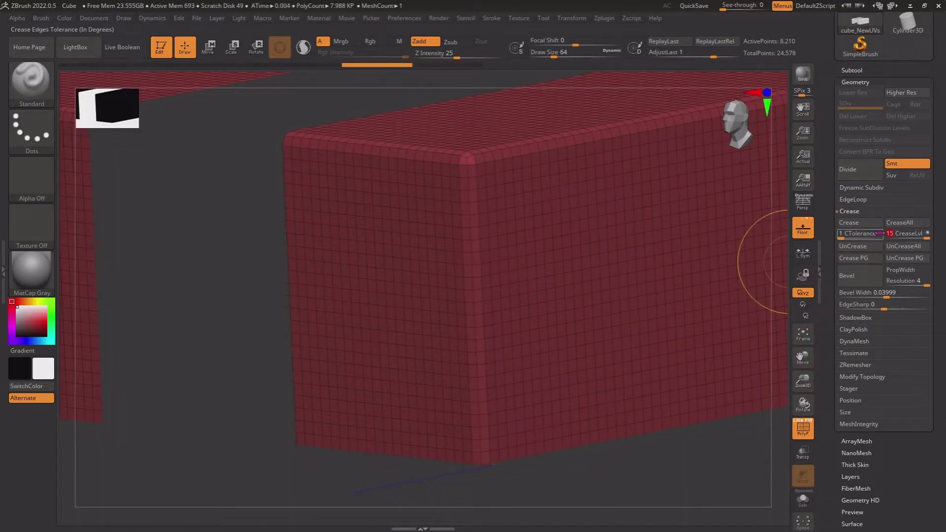
text(2)
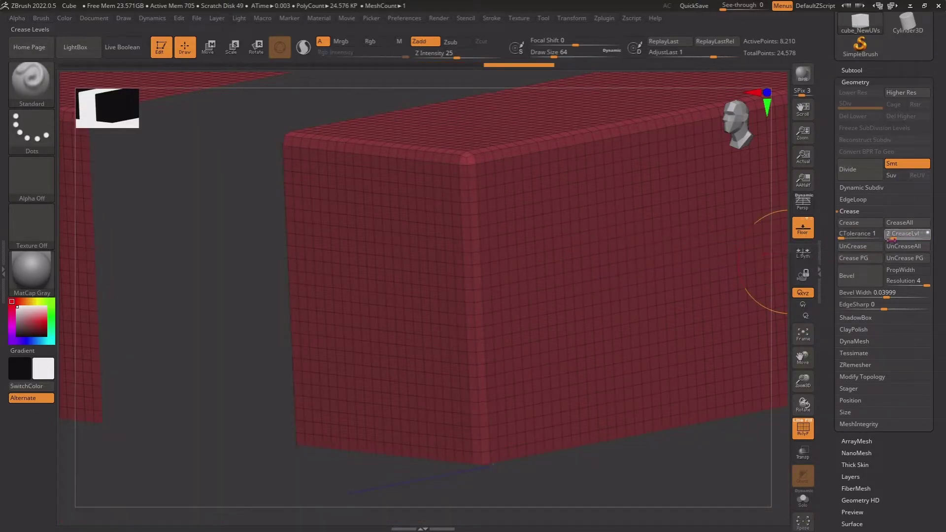
text(0)
key(Return)
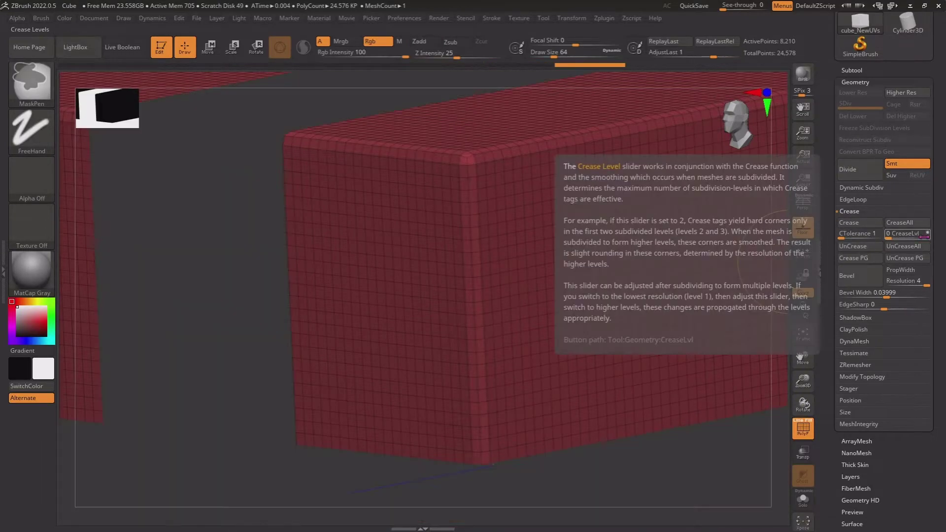
key(ctrl)
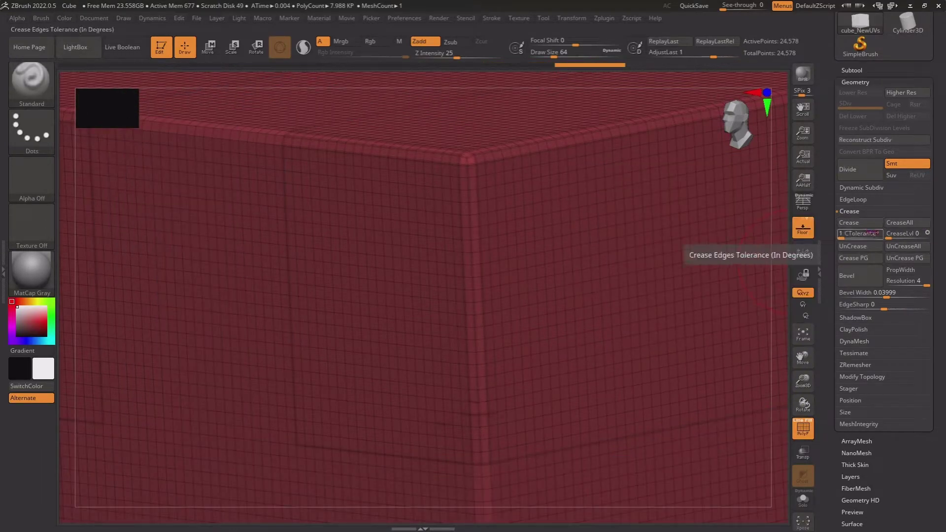
Inspect the inner corner, revert CreaseLvl to 15, and raise CTolerance from 127 to 134.
mouse_move(683, 252)
ctrl+right_down()
mouse_move(659, 276)
mouse_move(585, 306)
ctrl+right_up()
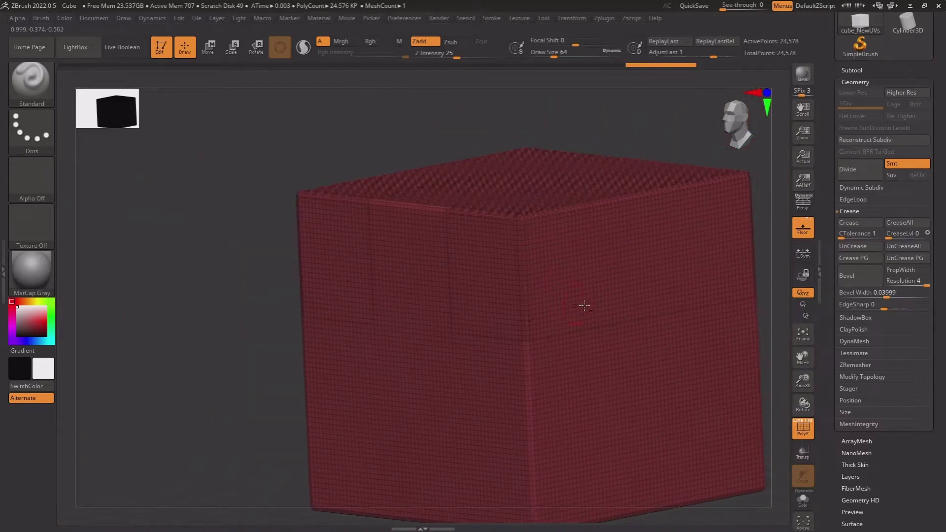
mouse_move(527, 319)
right_down()
mouse_move(532, 295)
mouse_move(644, 327)
mouse_move(616, 339)
right_up()
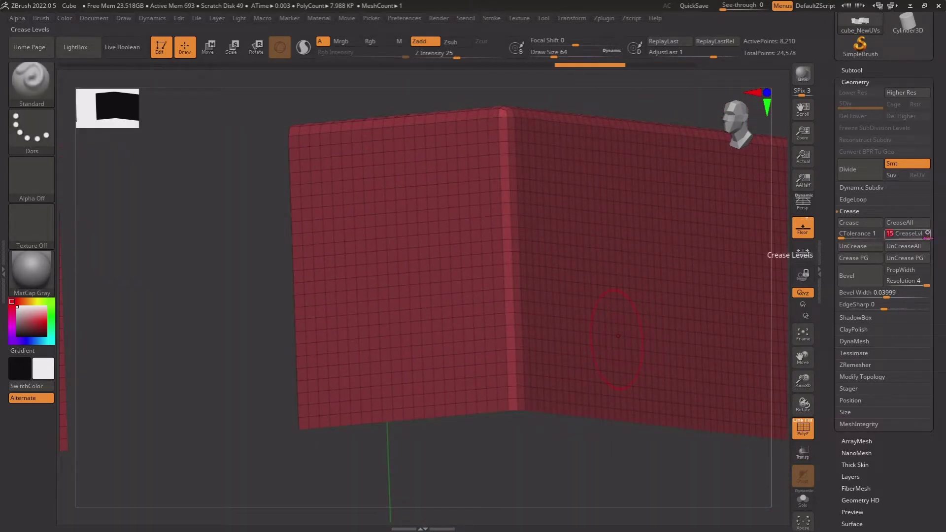
key(ctrl+z)
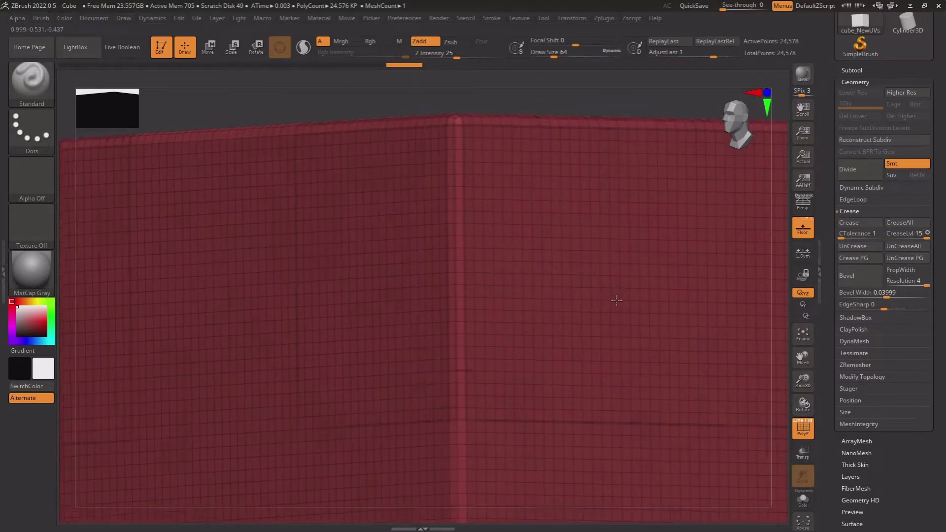
key(ctrl+shift+z)
drag(869, 239, 881, 245)
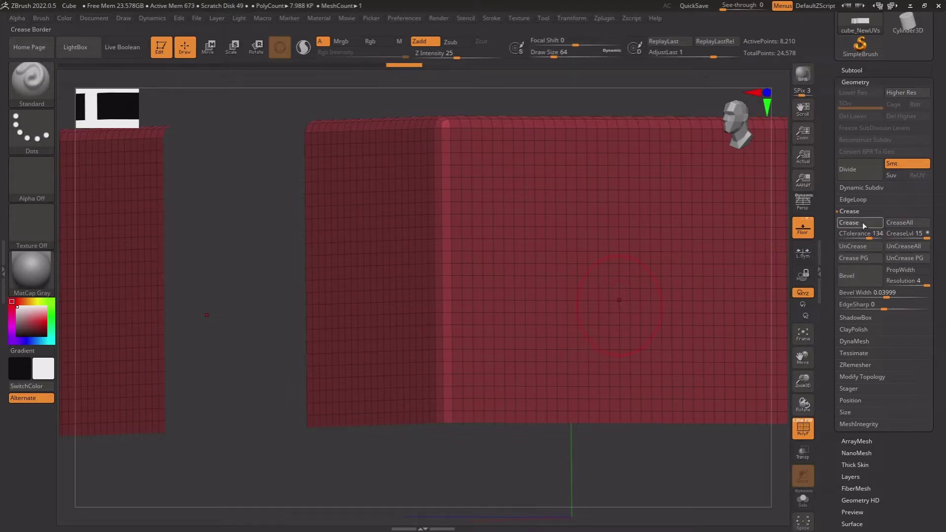
key(ctrl+z)
Drop CreaseLvl from 15 to 0 and inspect the cube's edges and top corner.
right_drag(776, 253, 652, 339)
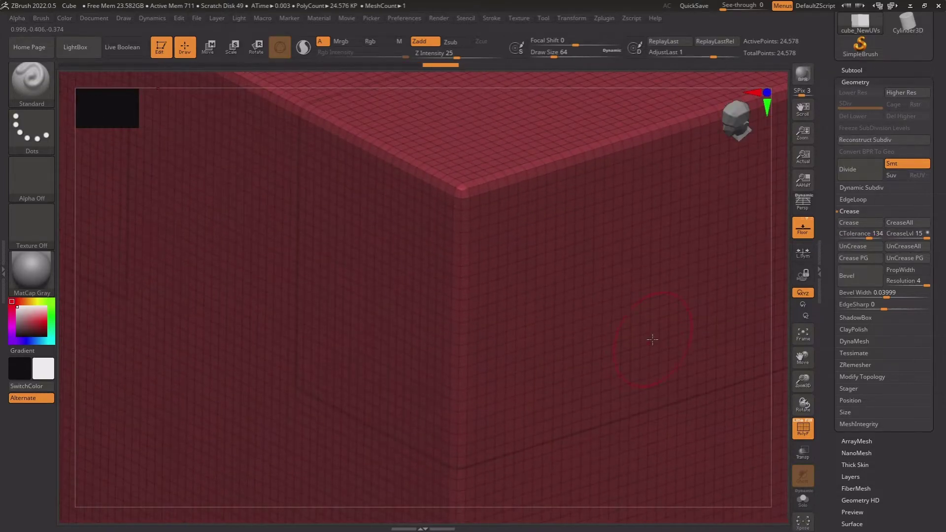
drag(914, 235, 887, 235)
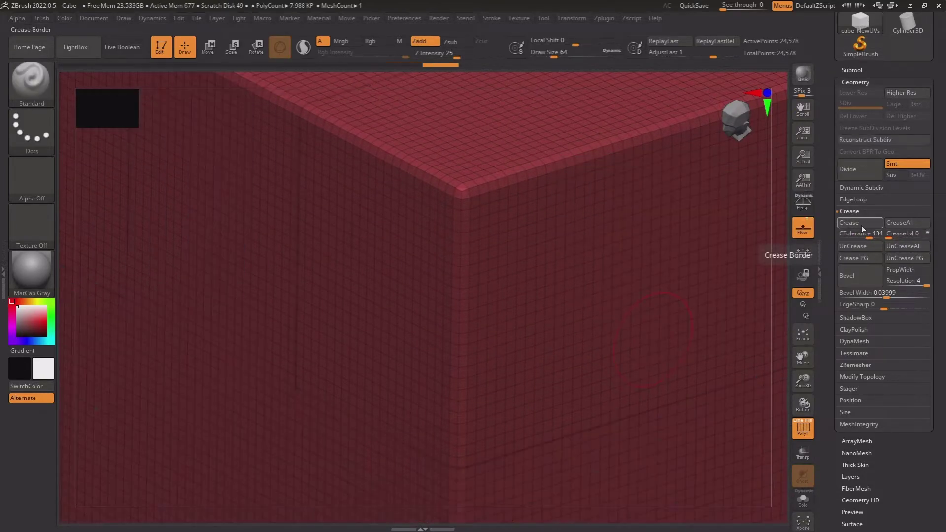
mouse_move(710, 272)
right_down()
mouse_move(598, 345)
mouse_move(602, 320)
right_up()
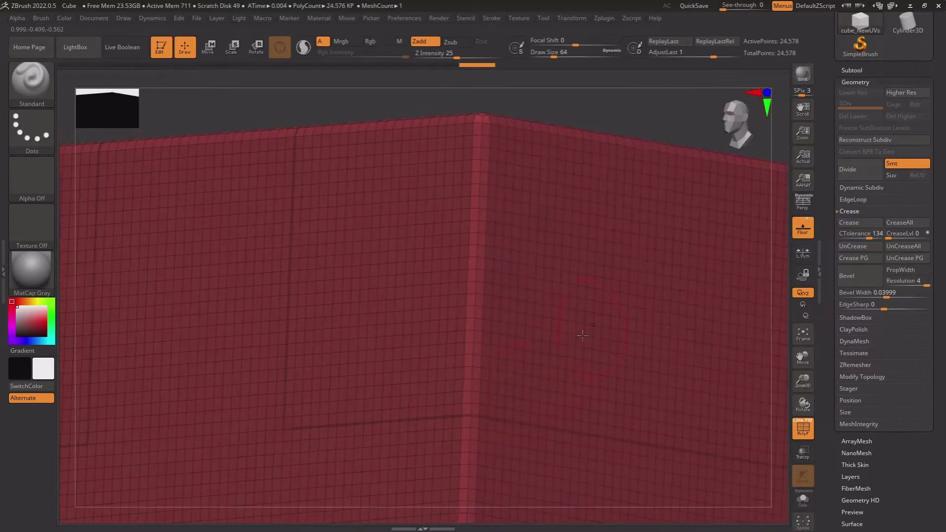
right_drag(521, 433, 597, 300)
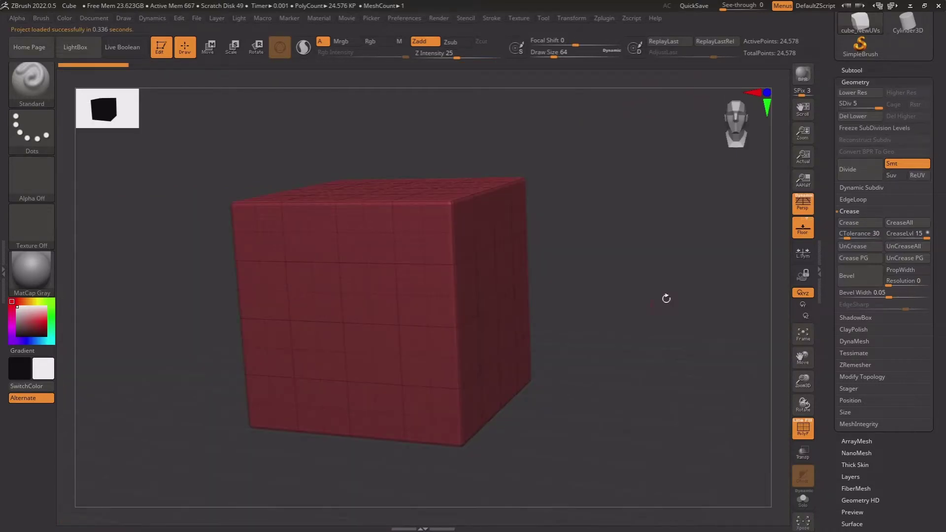
Isolate a rectangular block of faces in front view and crease its border edges.
shift+right_drag(588, 344, 608, 321)
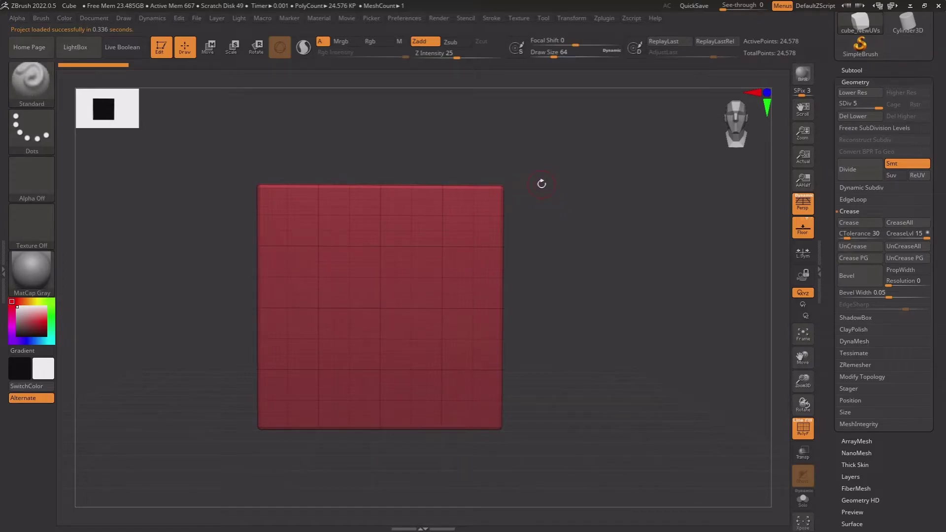
key(p)
ctrl+shift+drag(561, 150, 404, 291)
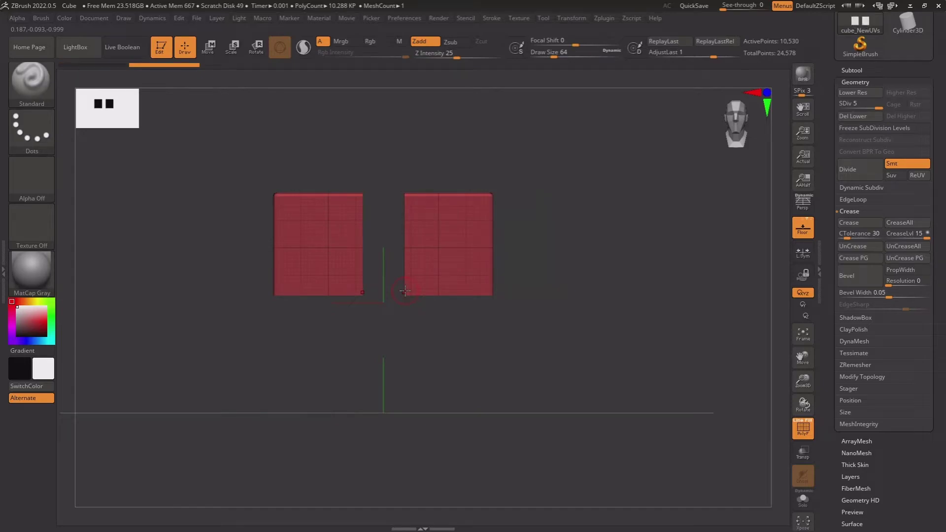
click(862, 228)
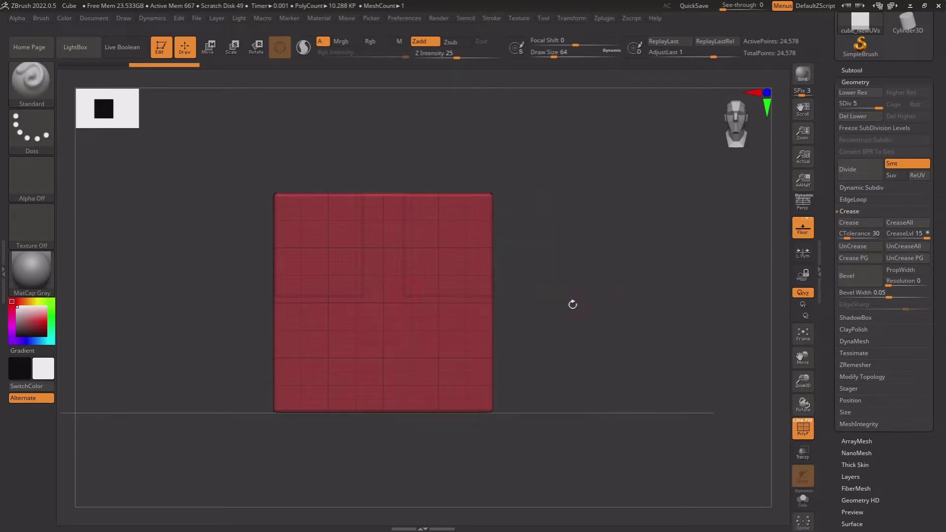
Orbit the cube with perspective back on and attempt a bevel of the creased edges.
drag(570, 306, 517, 302)
right_drag(518, 302, 529, 299)
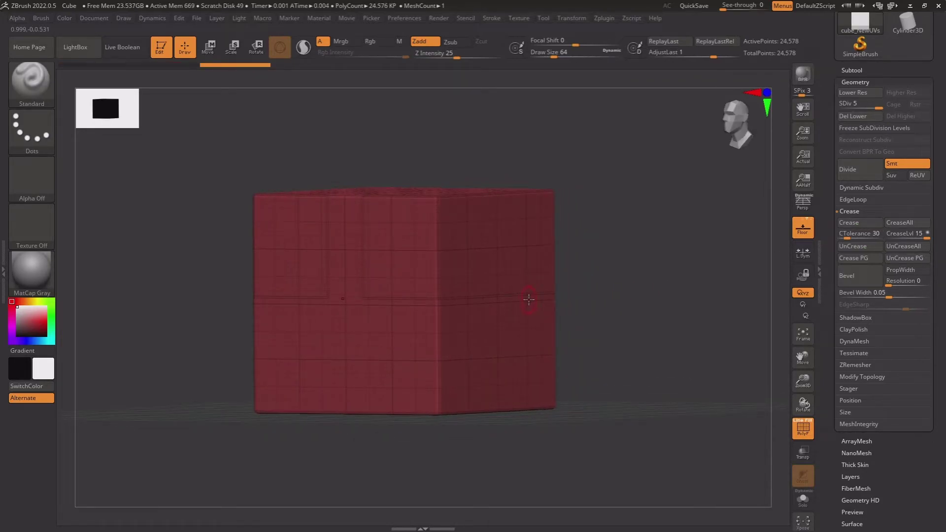
key(p)
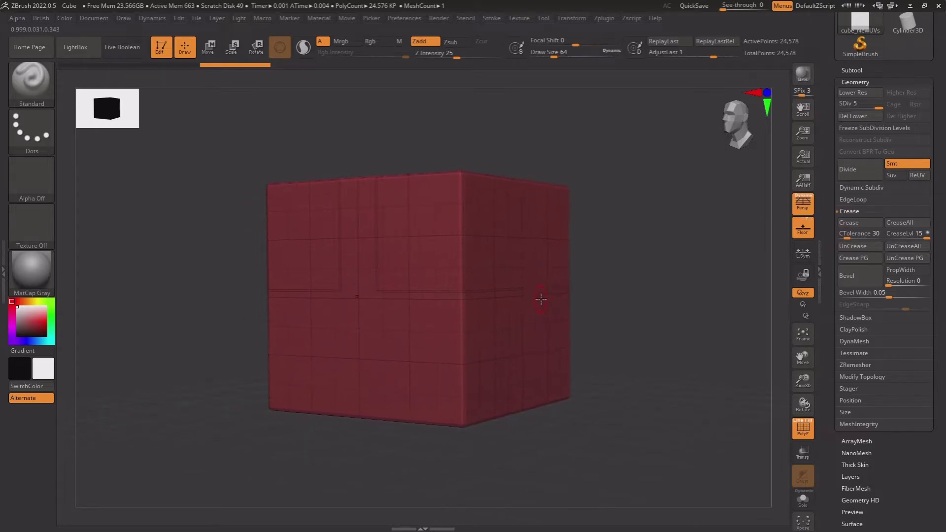
right_drag(538, 298, 542, 319)
click(861, 277)
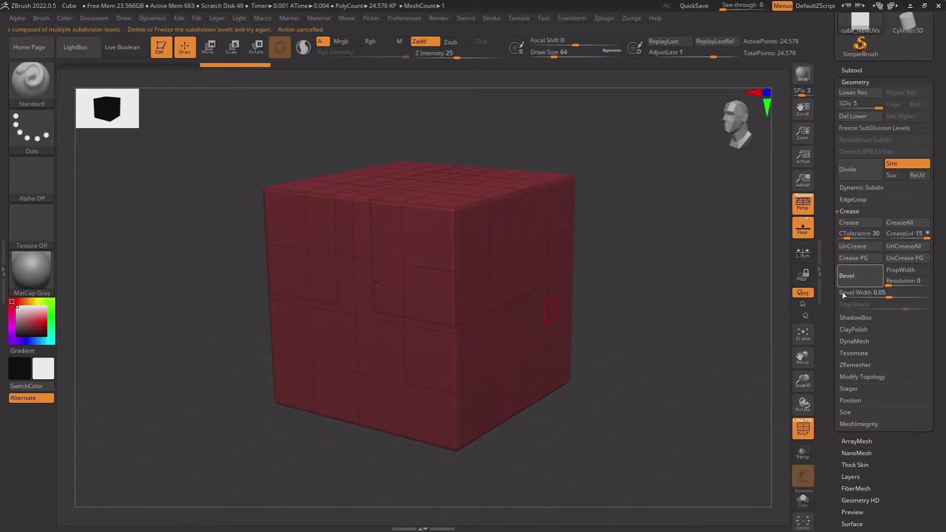
Delete lower subdivisions, bevel the creased edges, and undo/redo to compare the result.
click(862, 117)
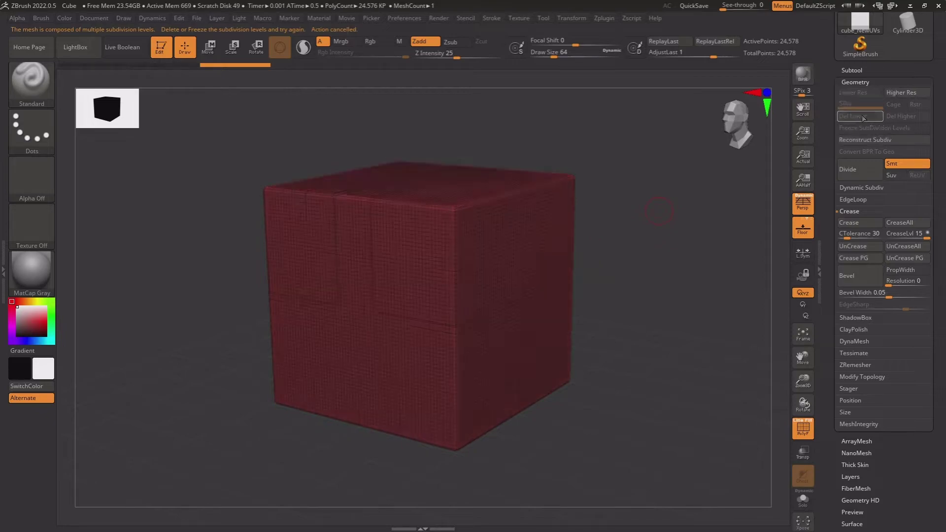
click(862, 274)
mouse_move(539, 282)
right_down()
mouse_move(566, 283)
mouse_move(557, 274)
mouse_move(584, 323)
mouse_move(572, 310)
mouse_move(481, 371)
mouse_move(530, 358)
right_up()
key(ctrl+z)
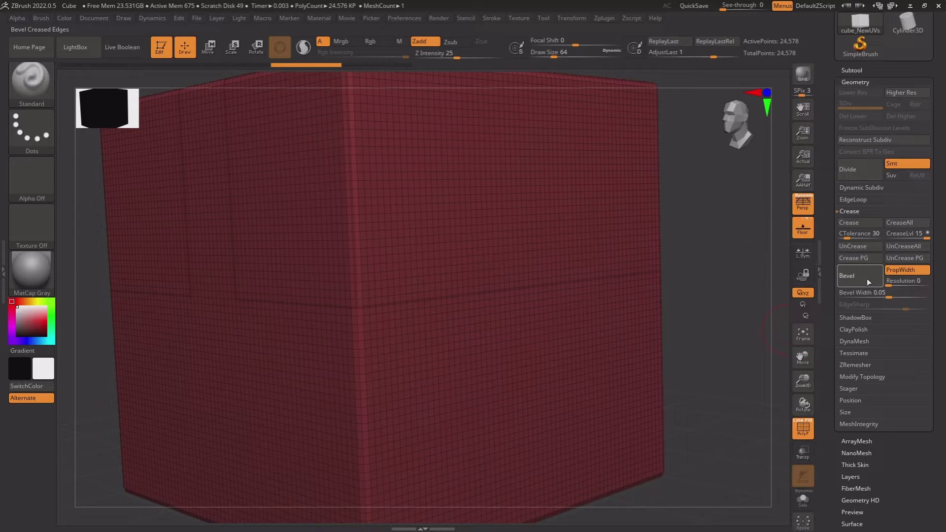
key(ctrl+shift+z)
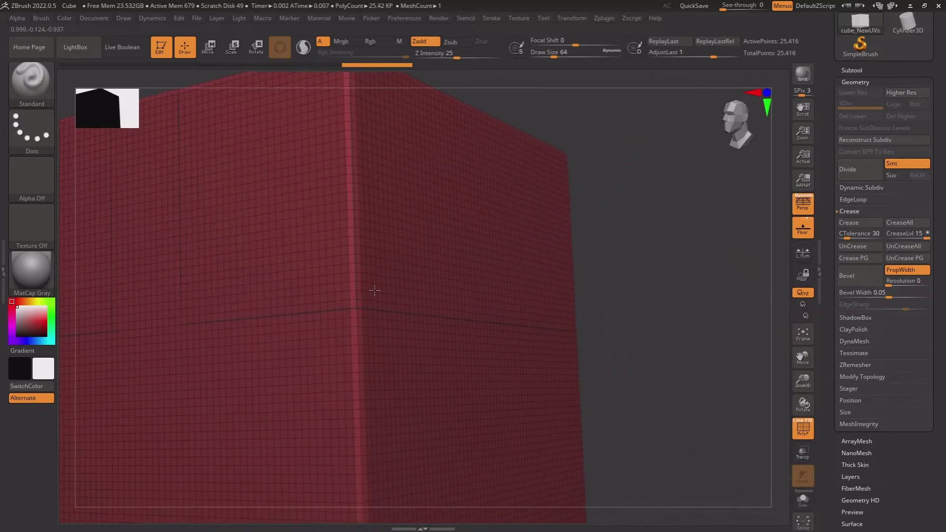
mouse_move(369, 289)
ctrl+right_down()
mouse_move(576, 289)
mouse_move(395, 363)
mouse_move(475, 364)
ctrl+right_up()
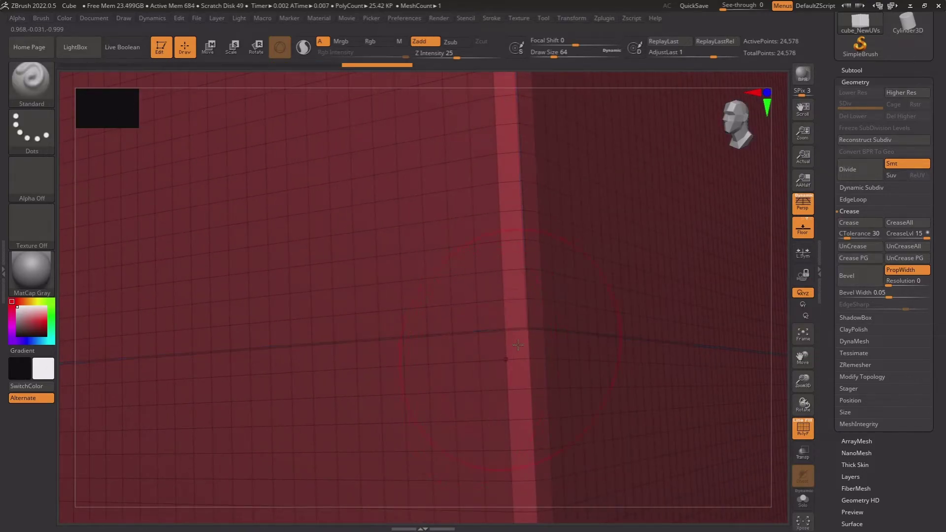
key(ctrl+z)
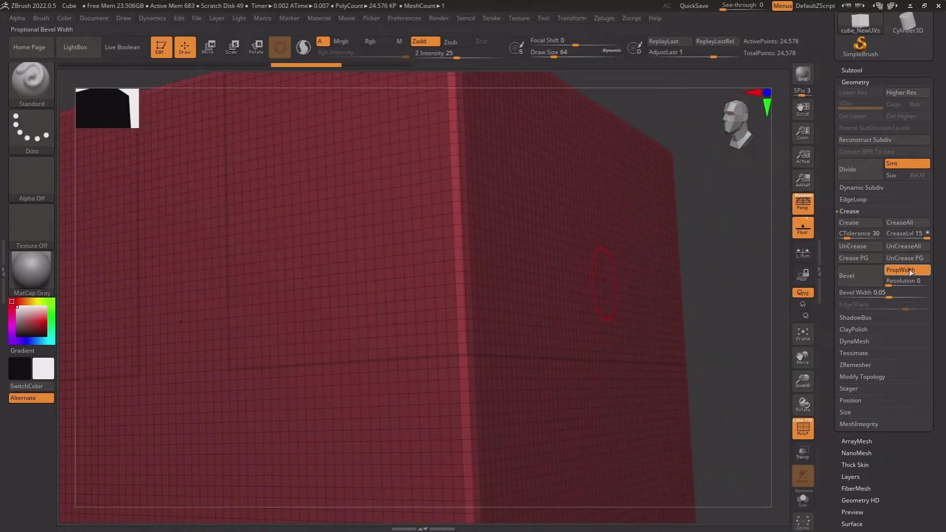
Test bevel resolution 4, restore subdivision levels, and lower Bevel Width to 0.001.
drag(889, 285, 932, 287)
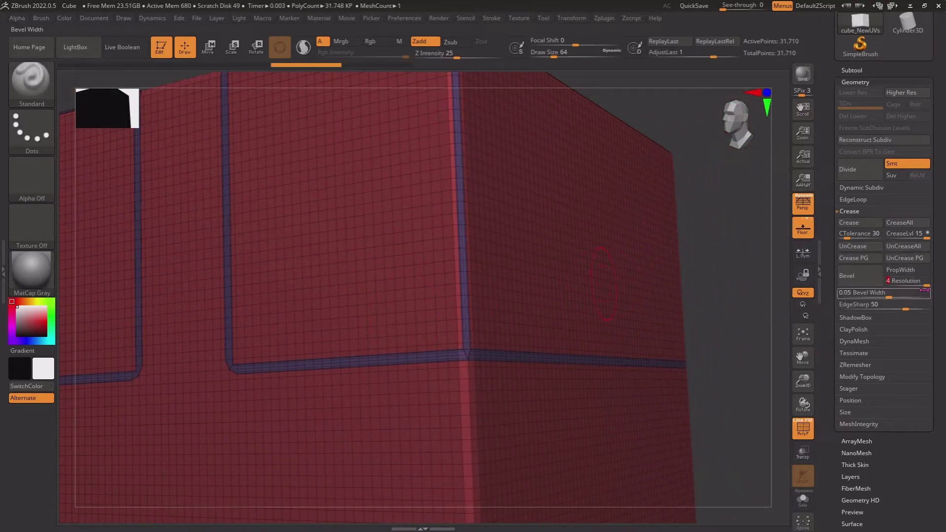
key(ctrl+z)
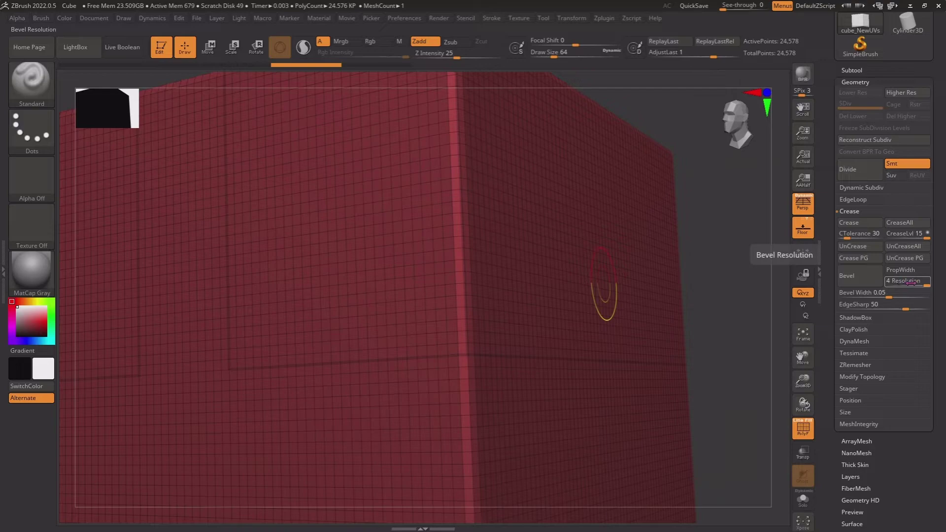
click(910, 282)
click(851, 309)
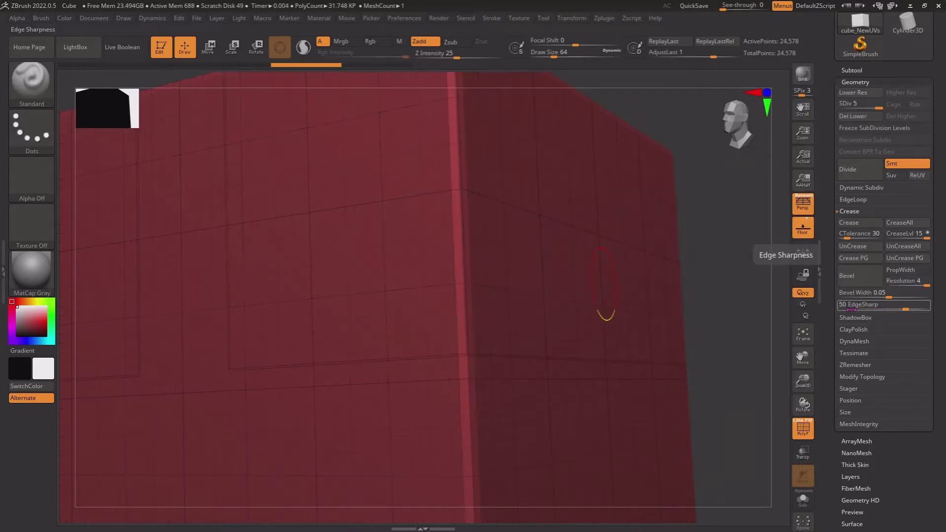
drag(598, 329, 681, 374)
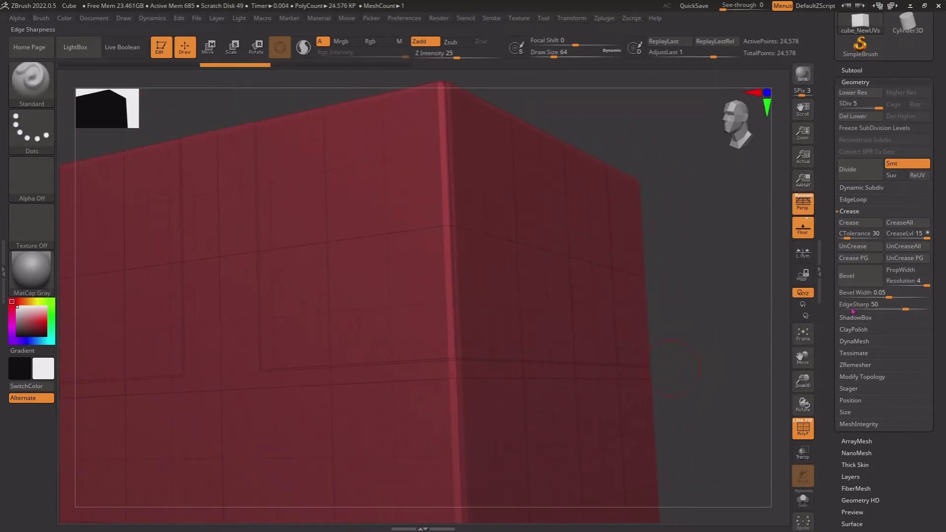
drag(853, 295, 871, 284)
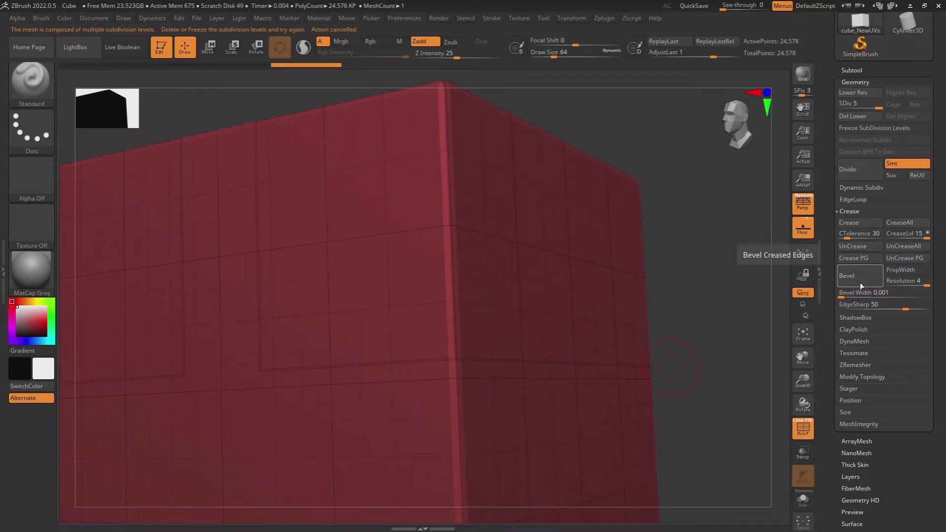
Delete lower subdivisions and set Bevel Width to 0.5.
ctrl+right_drag(513, 328, 548, 368)
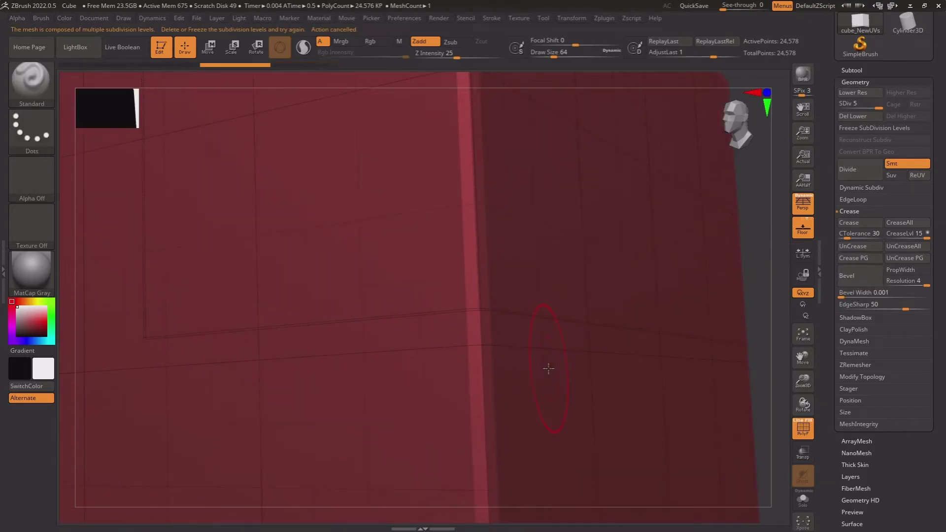
click(846, 276)
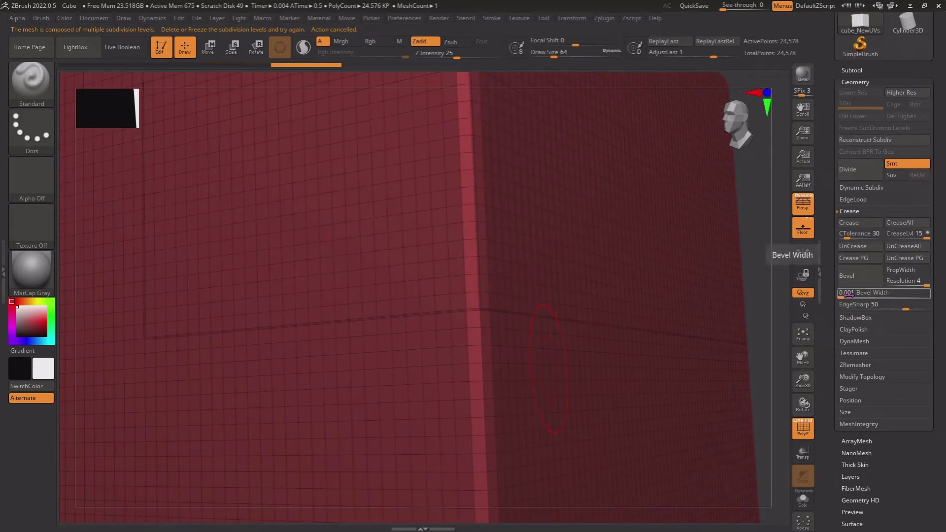
text(0.5)
key(Return)
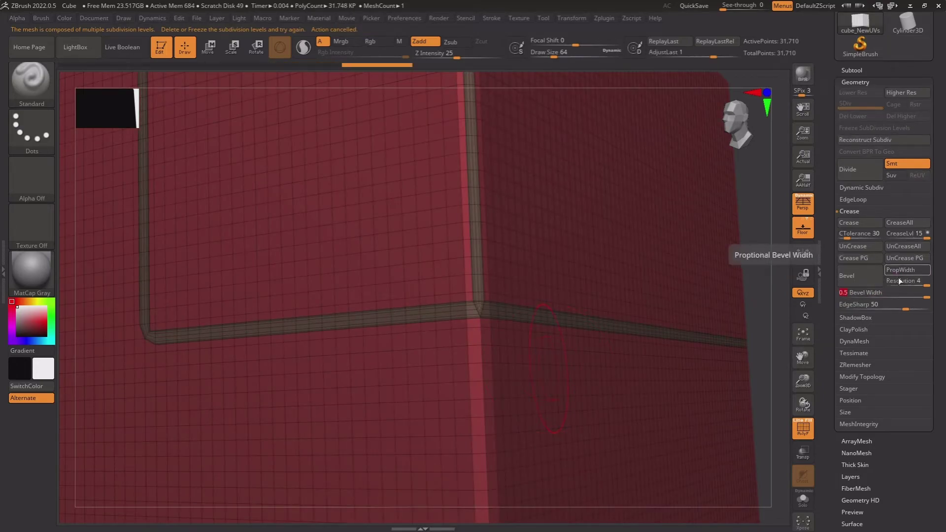
Adjust bevel Resolution to 4 and EdgeSharp to 0, then narrow Width to about 0.04.
drag(900, 281, 916, 284)
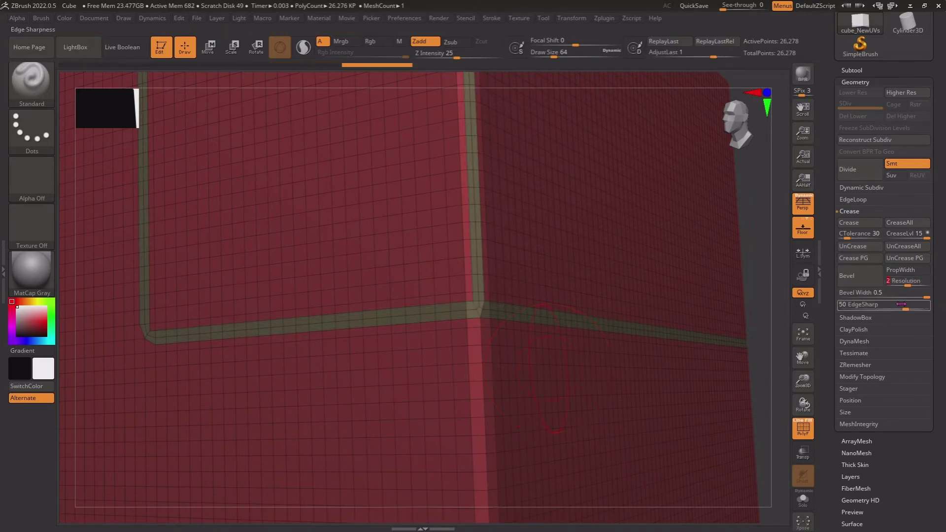
mouse_move(873, 309)
mouse_down()
mouse_move(920, 306)
mouse_move(888, 309)
mouse_up()
ctrl+right_drag(630, 315, 657, 327)
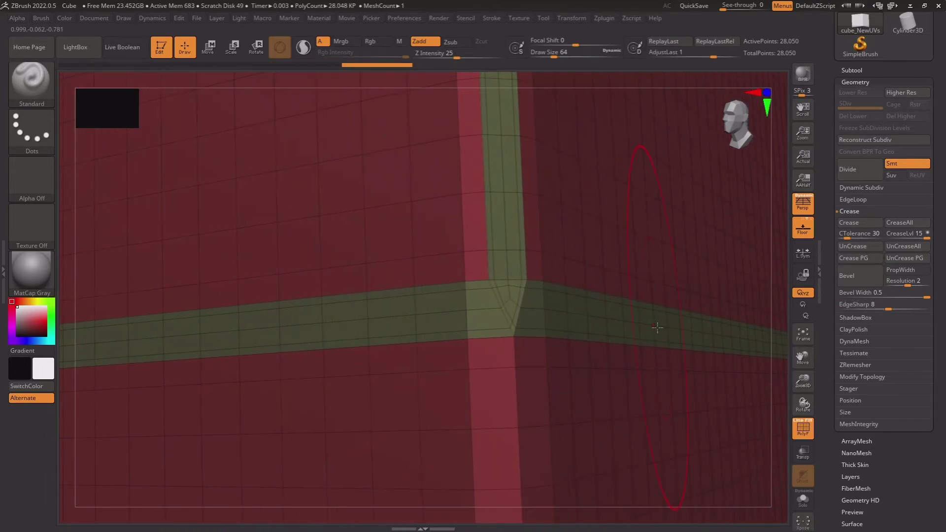
drag(891, 309, 863, 311)
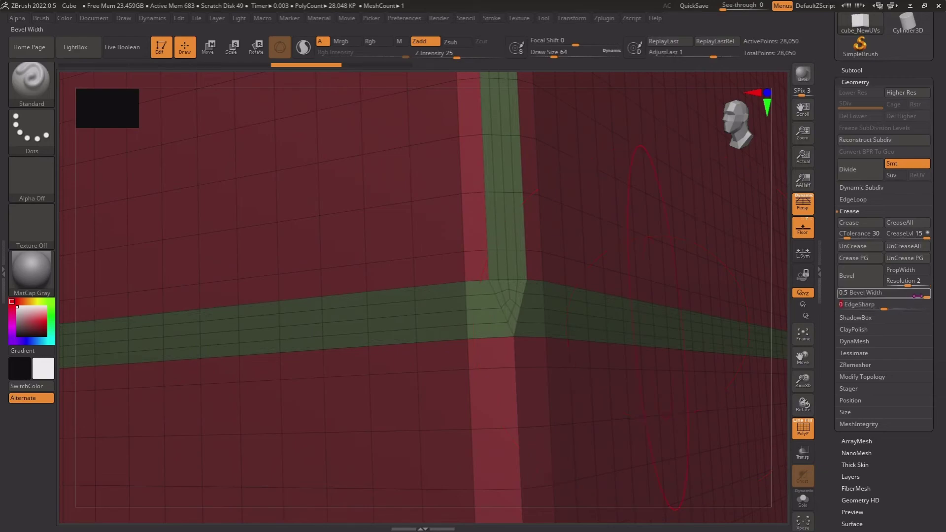
mouse_move(883, 293)
mouse_down()
mouse_move(888, 304)
mouse_move(898, 286)
mouse_move(925, 285)
mouse_up()
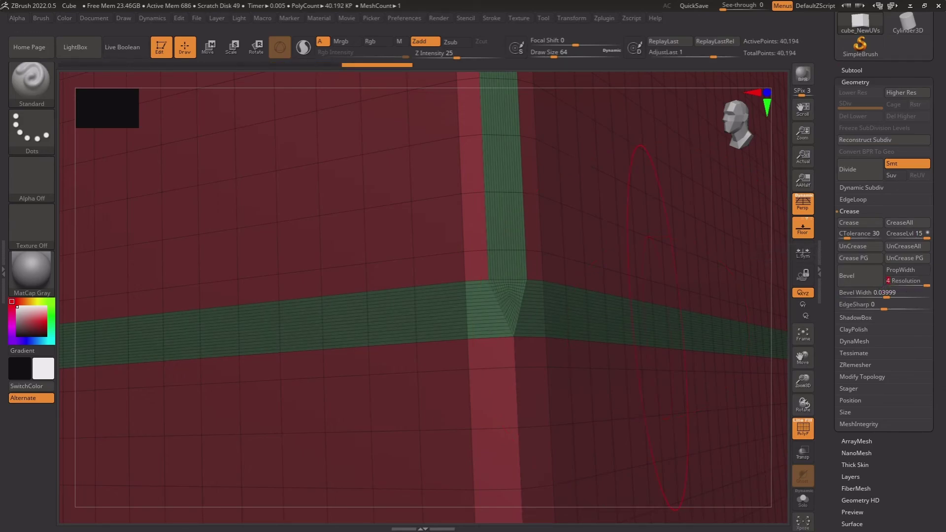